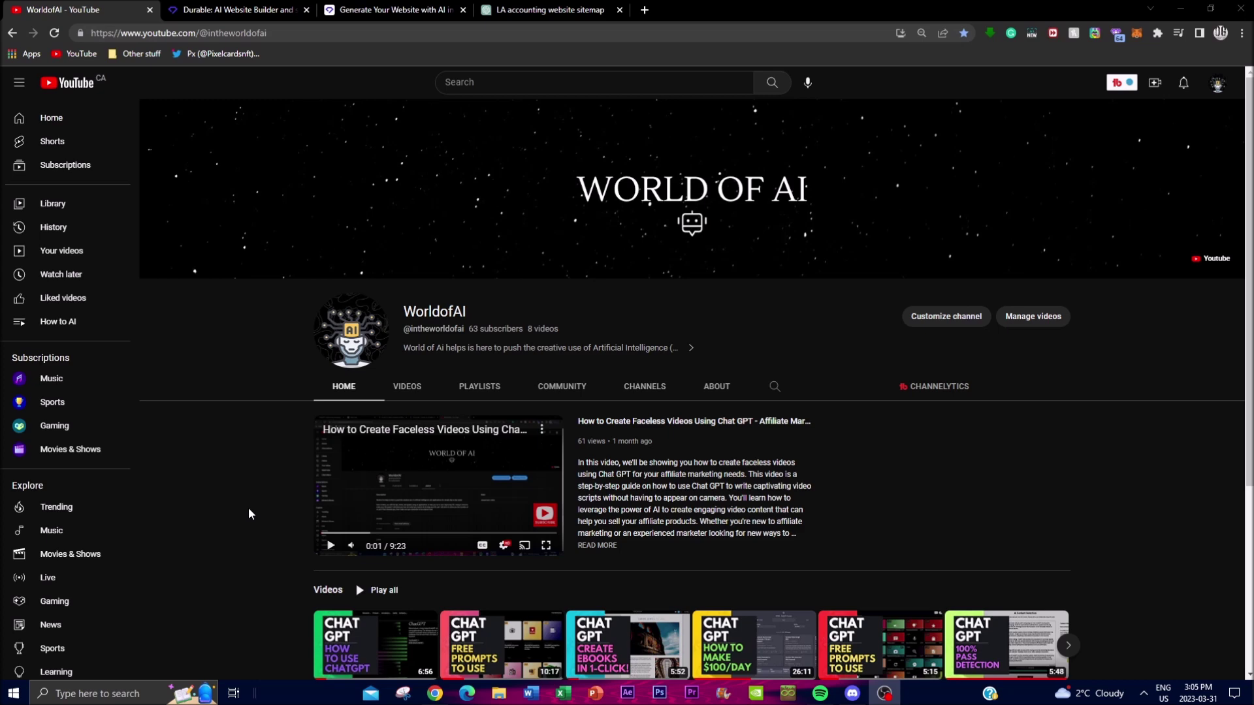
scroll(235, 505, down, 2)
scroll(234, 506, down, 2)
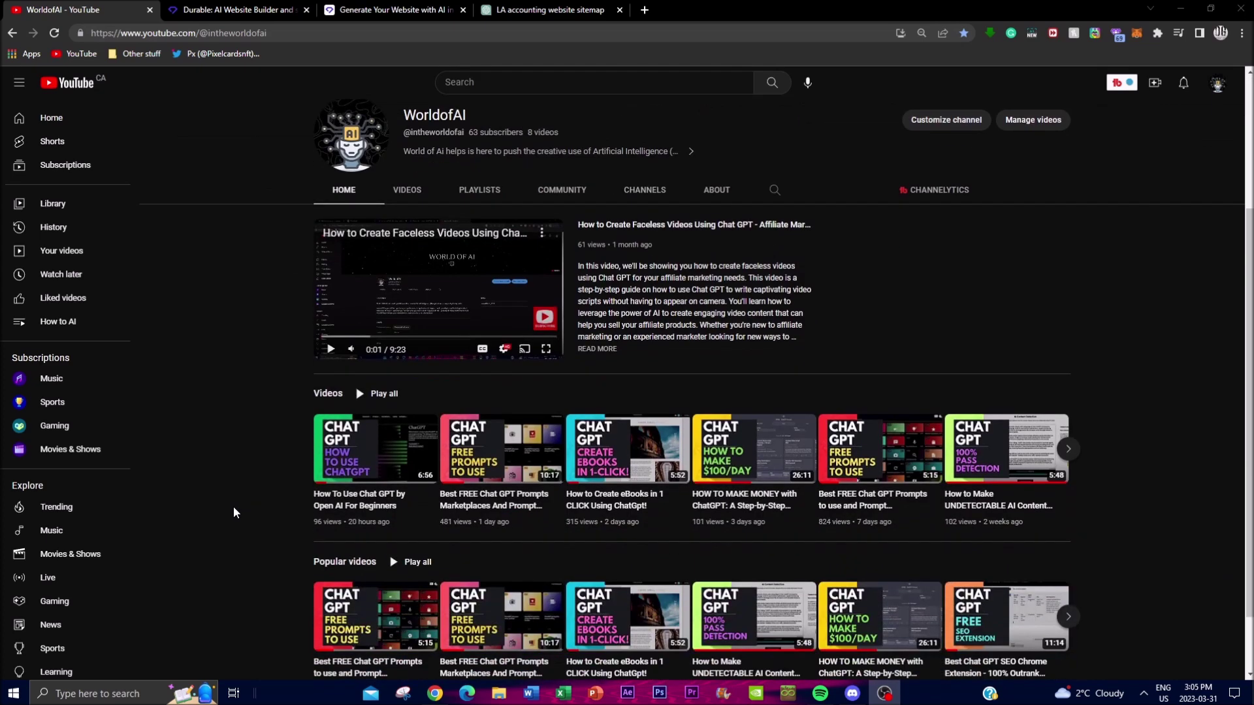
scroll(173, 496, down, 2)
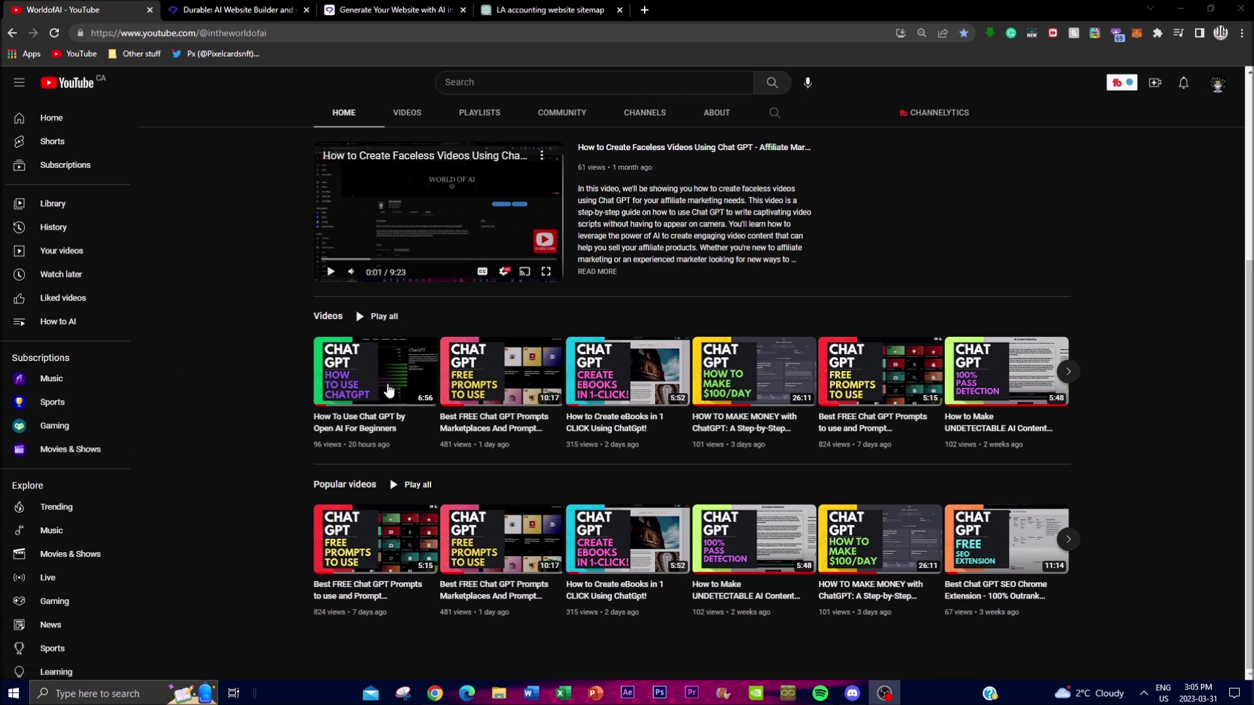
scroll(250, 366, up, 2)
scroll(255, 367, up, 1)
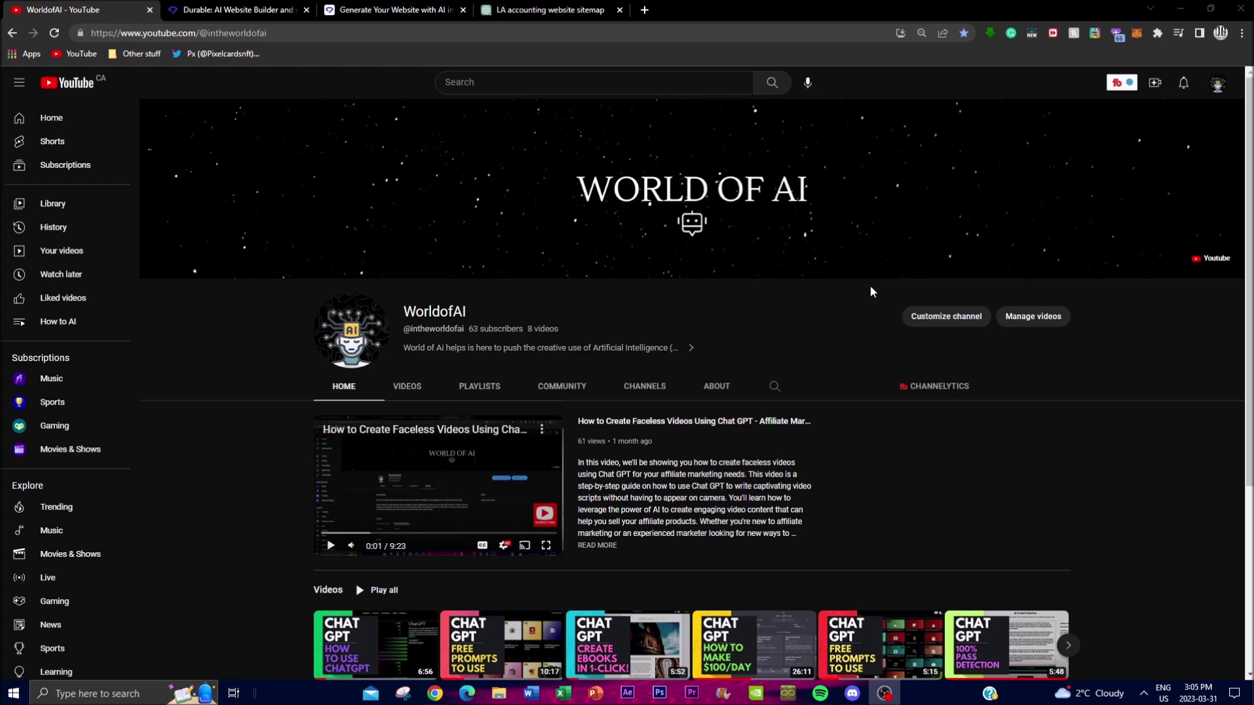
scroll(872, 304, down, 1)
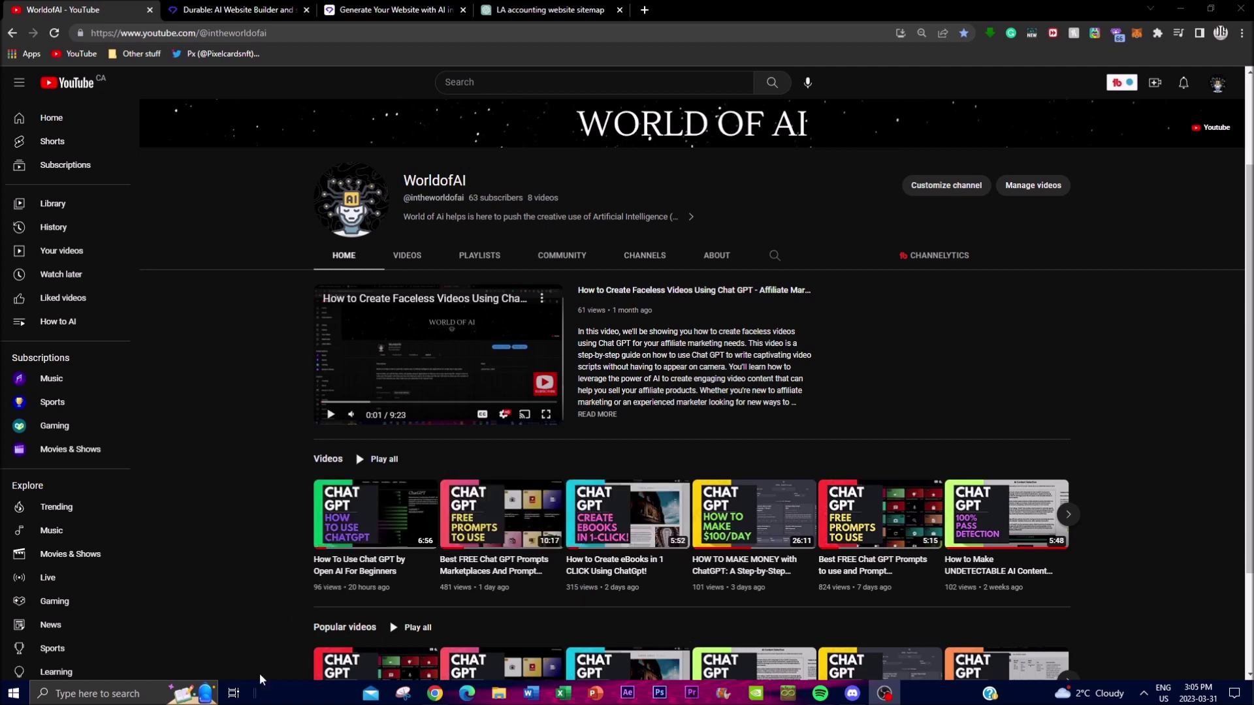
scroll(440, 451, down, 1)
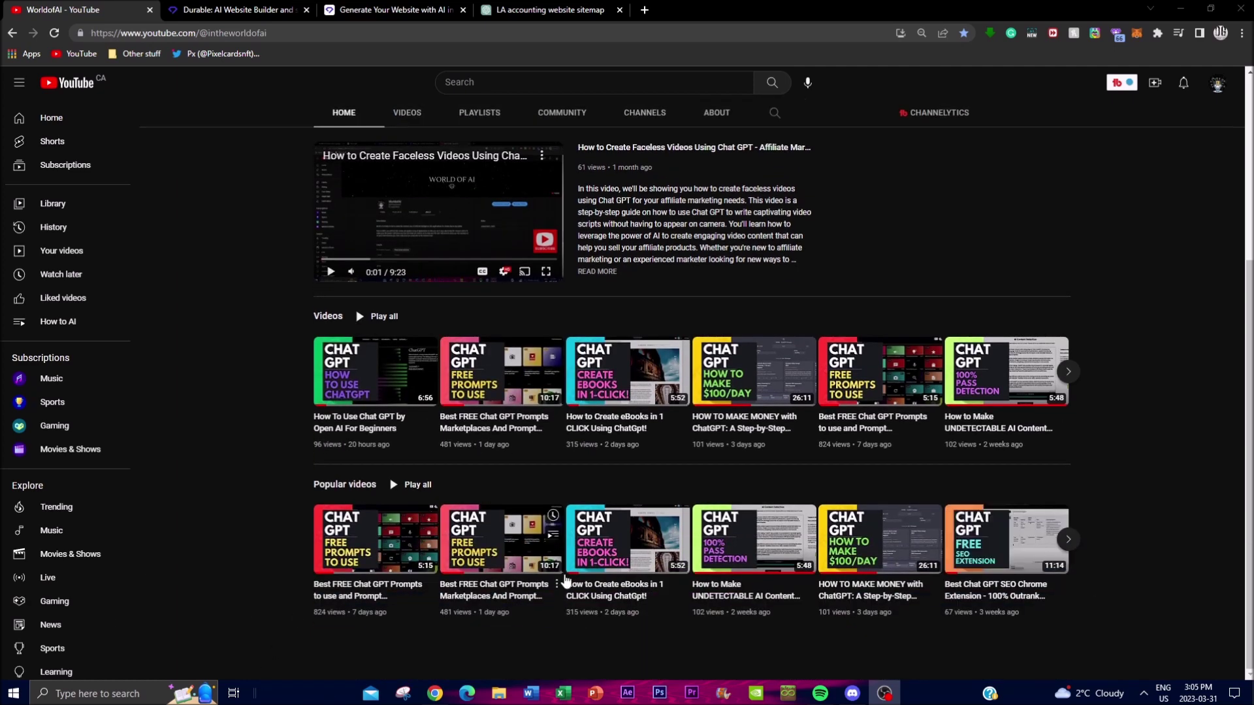
scroll(439, 452, up, 2)
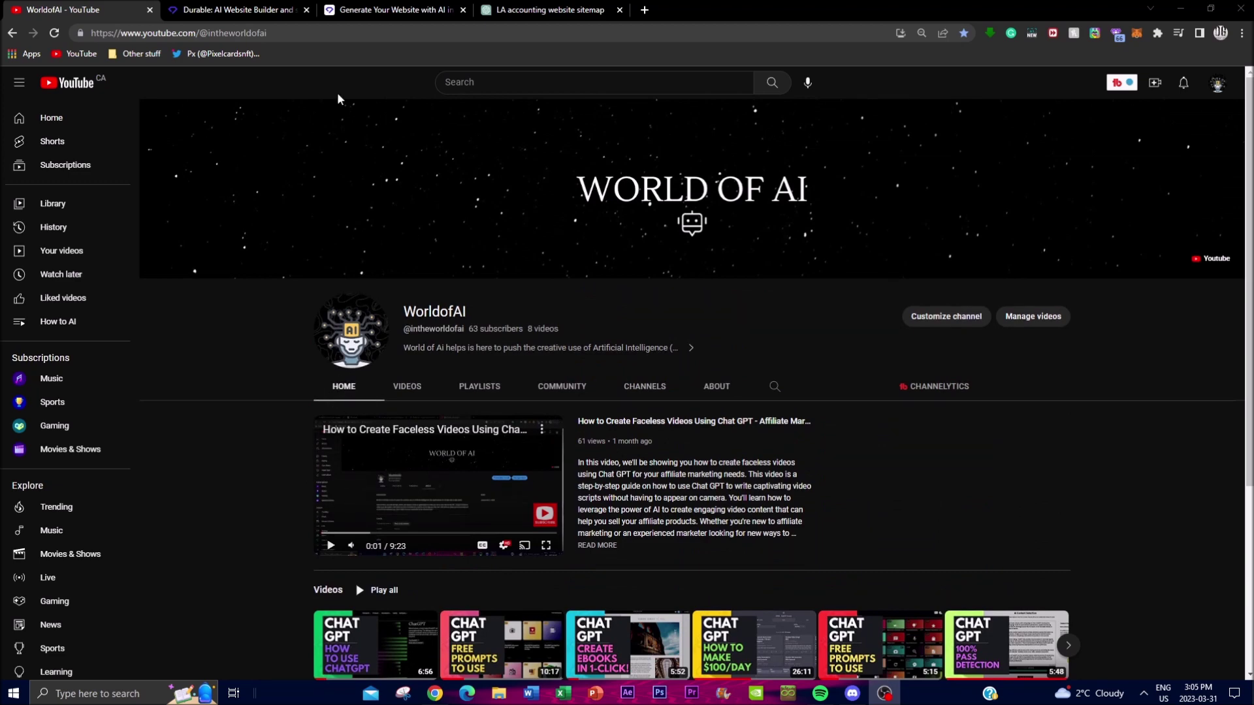
Switch from the YouTube channel page to the Durable AI Website Builder tab
click(233, 6)
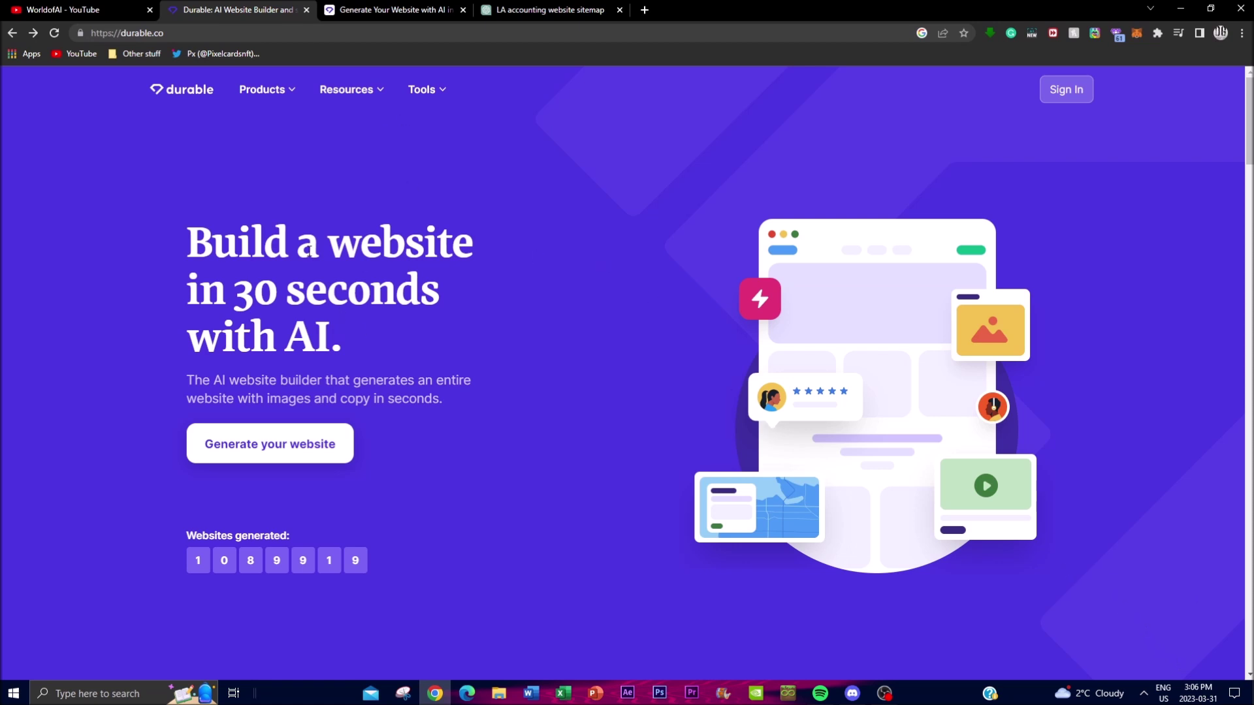
Launch Durable's website generator from the durable.co landing page
click(238, 443)
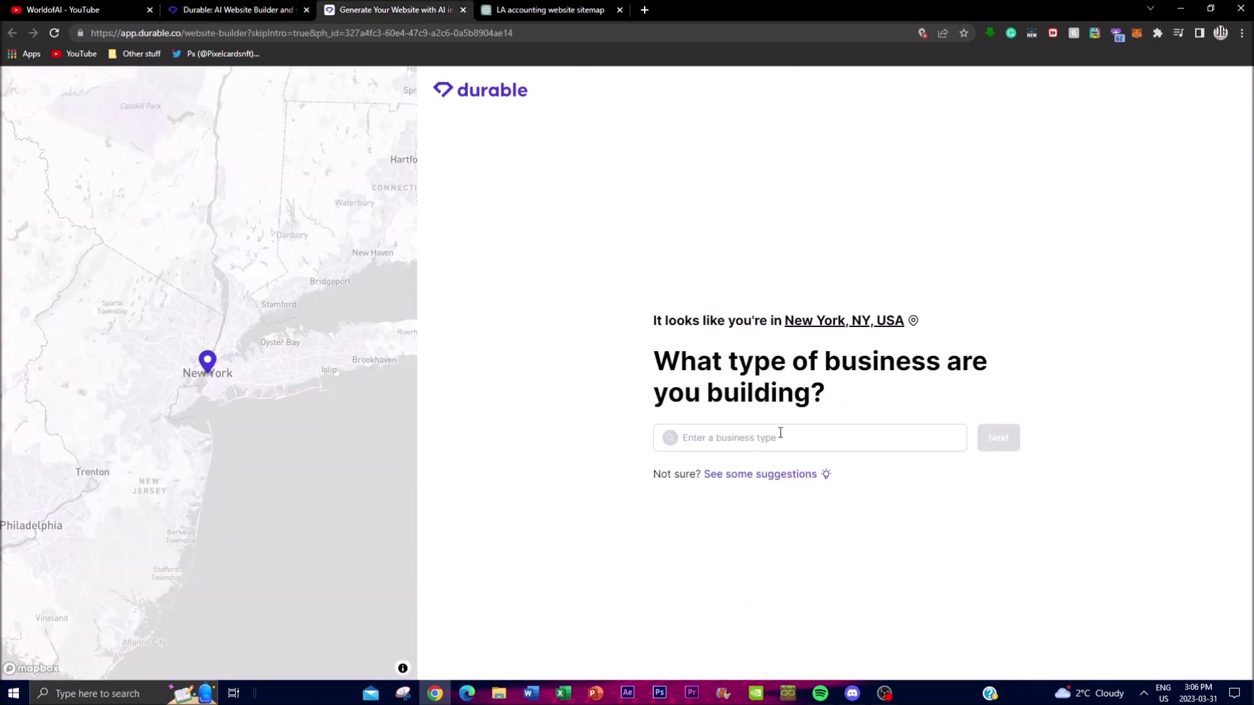
Enter 'law firm' as the business type
click(704, 437)
scroll(741, 496, down, 1)
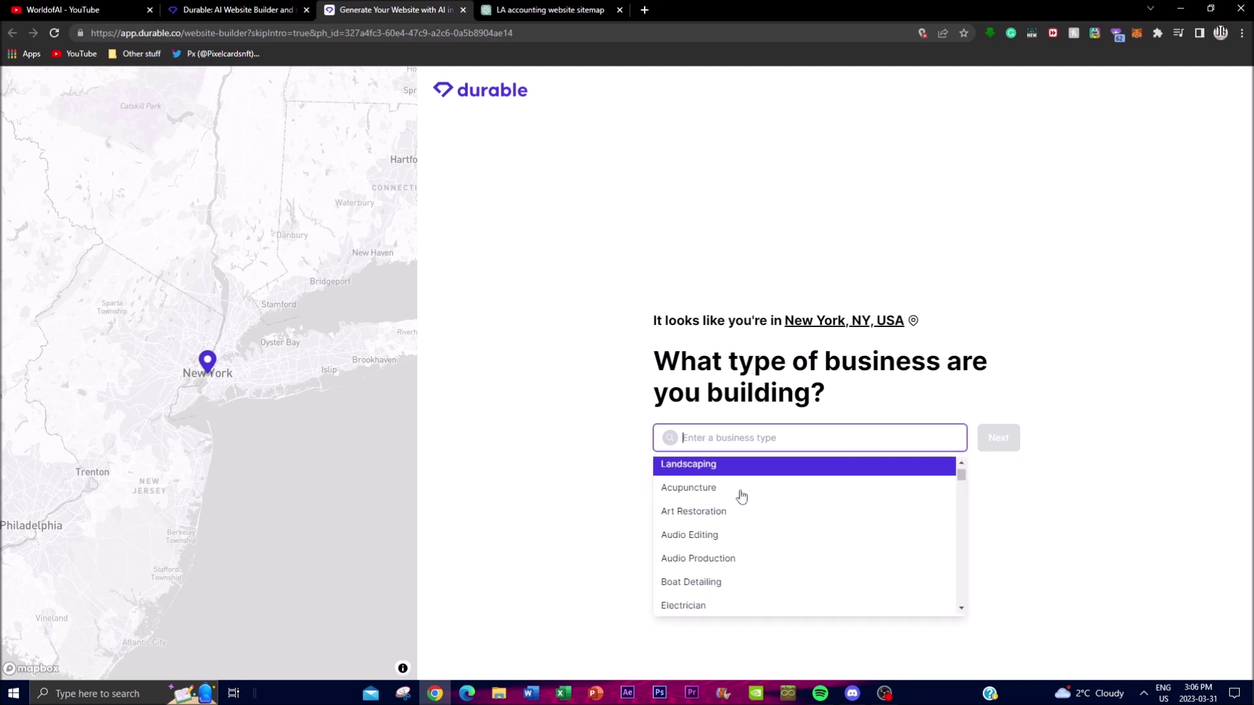
scroll(739, 492, up, 1)
click(726, 442)
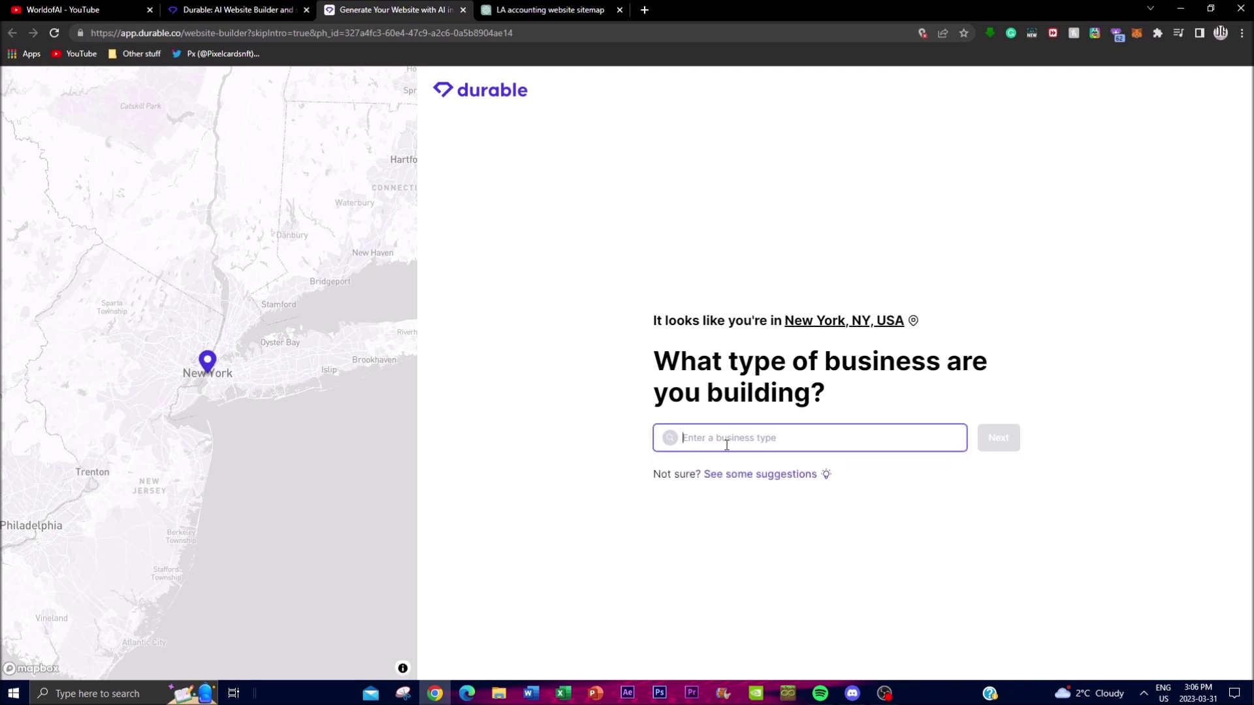
text(law)
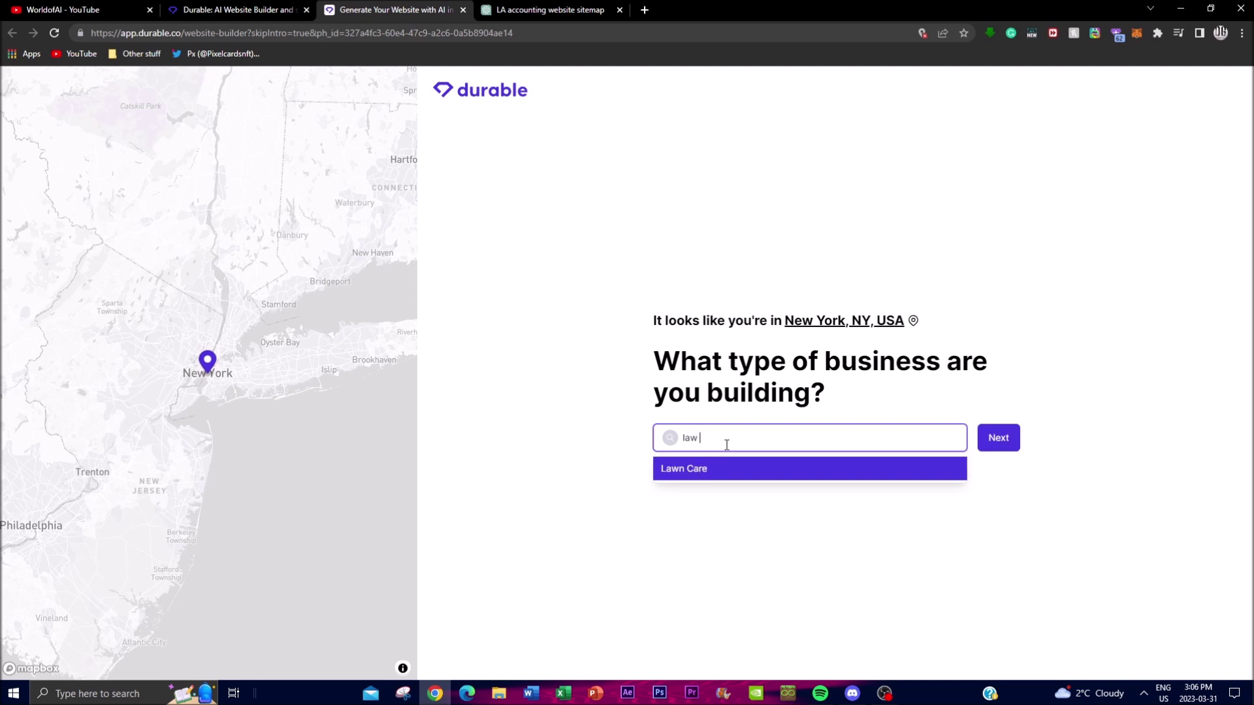
text( fior)
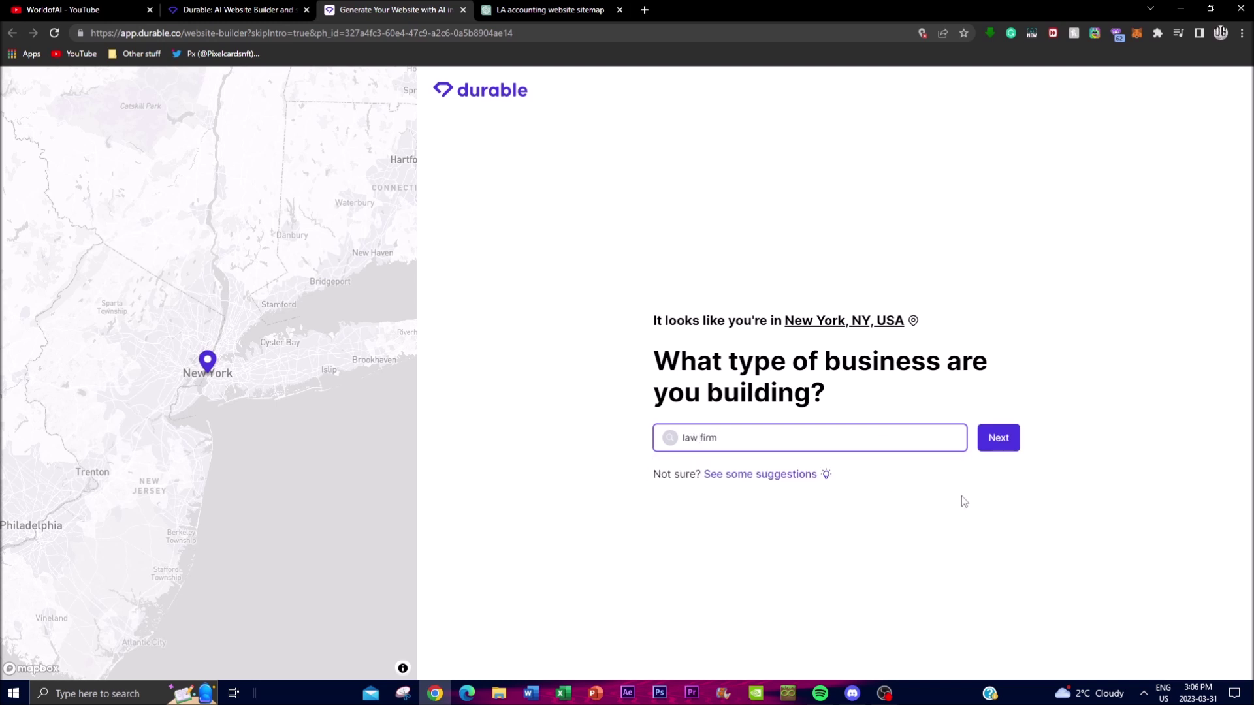
click(998, 449)
Name the business 'Royal Law Firm' and wait for Durable to generate the site
click(833, 441)
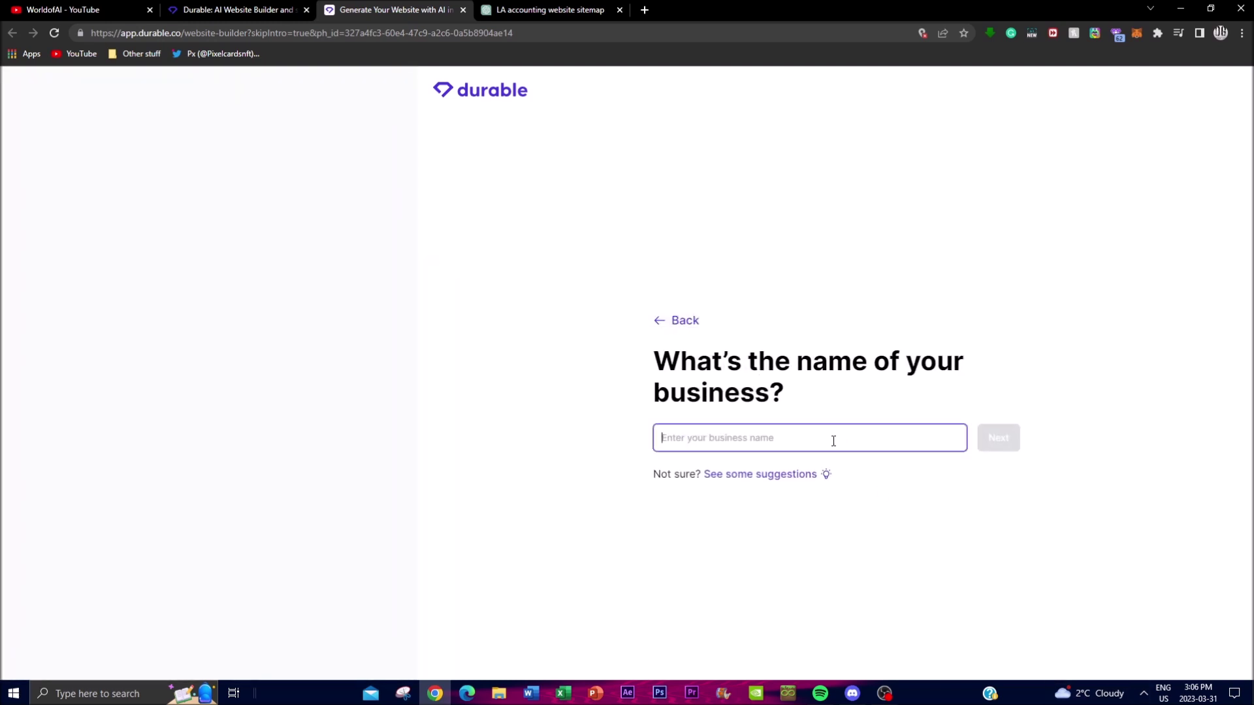
text(Royal)
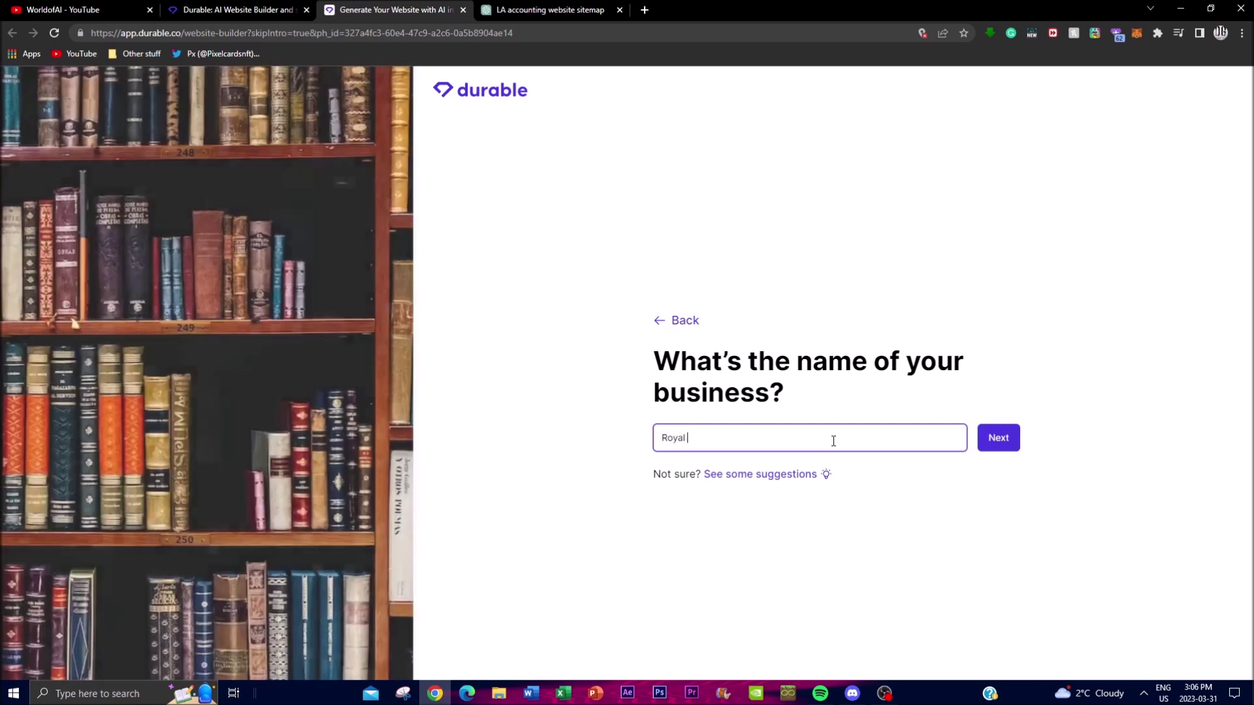
text( Law Firm)
click(987, 438)
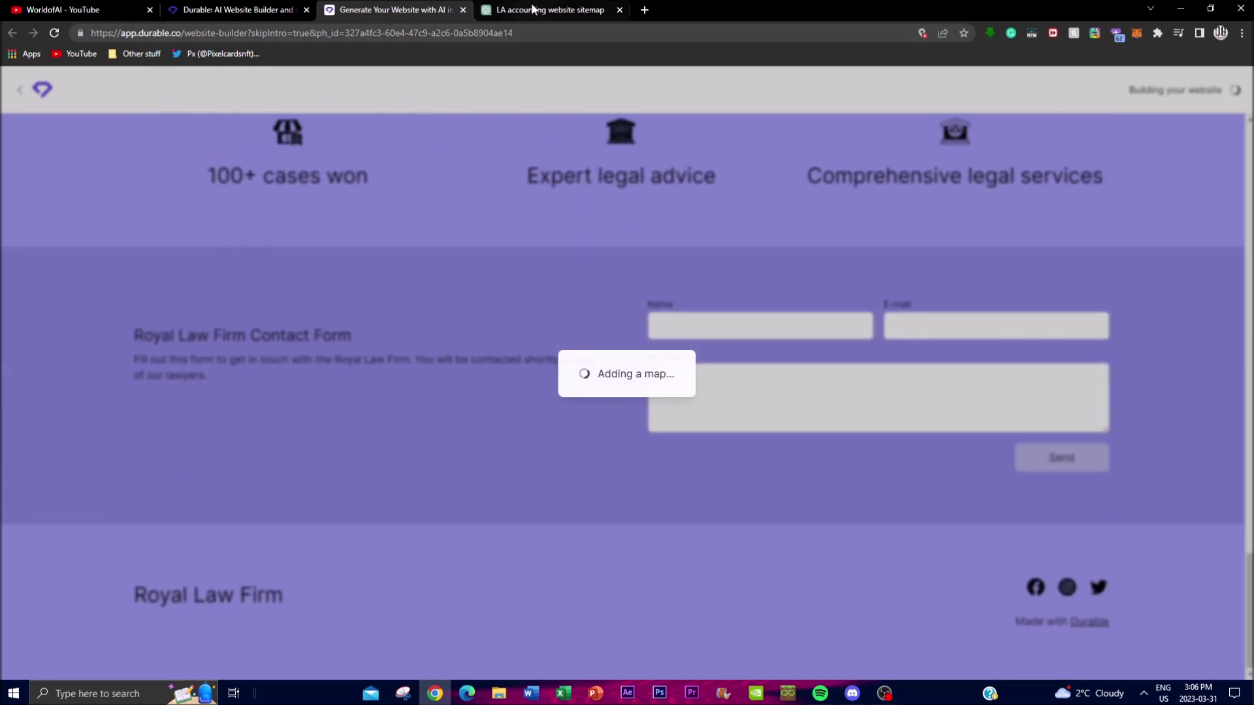
click(550, 9)
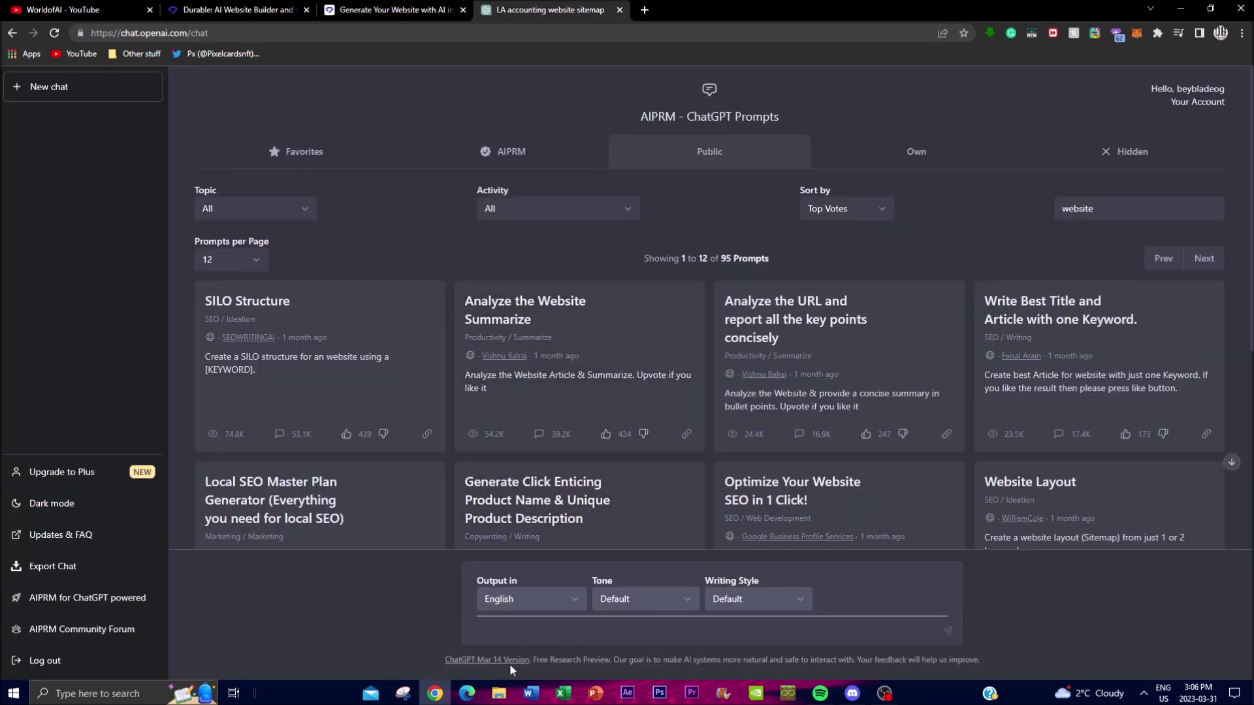
click(387, 10)
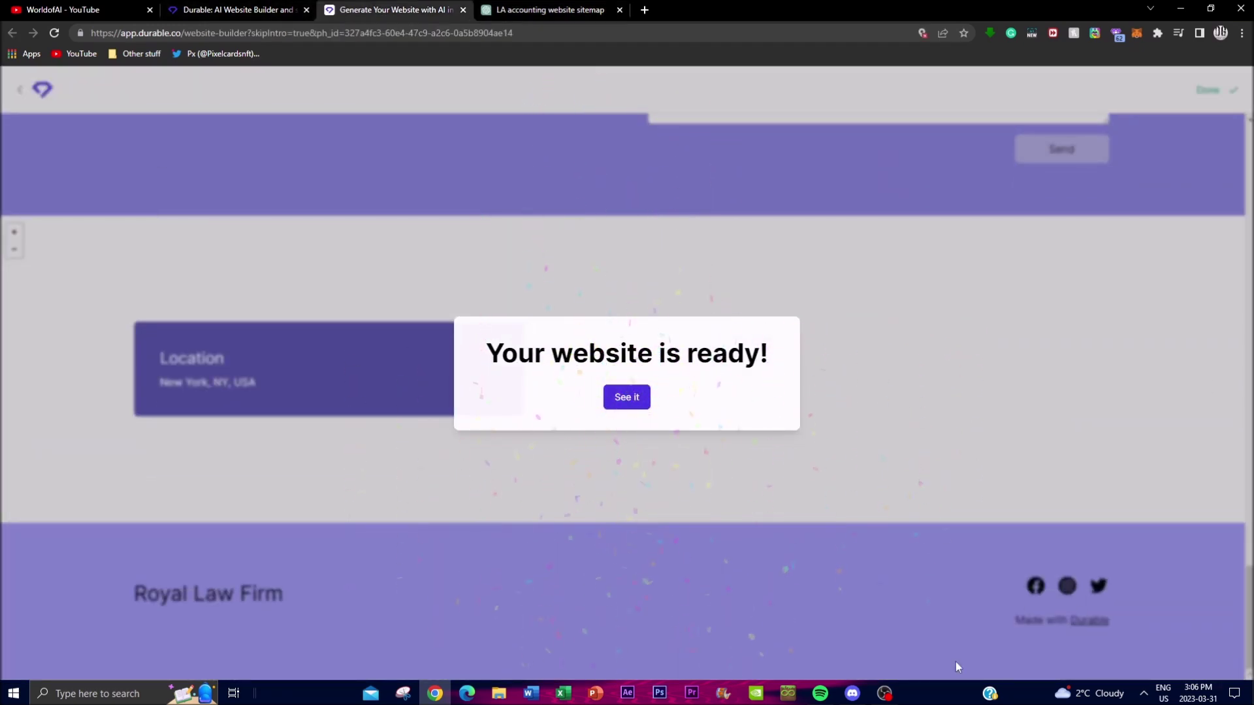
Open the generated Royal Law Firm site, close the sign-up prompt, and scroll through it
click(625, 398)
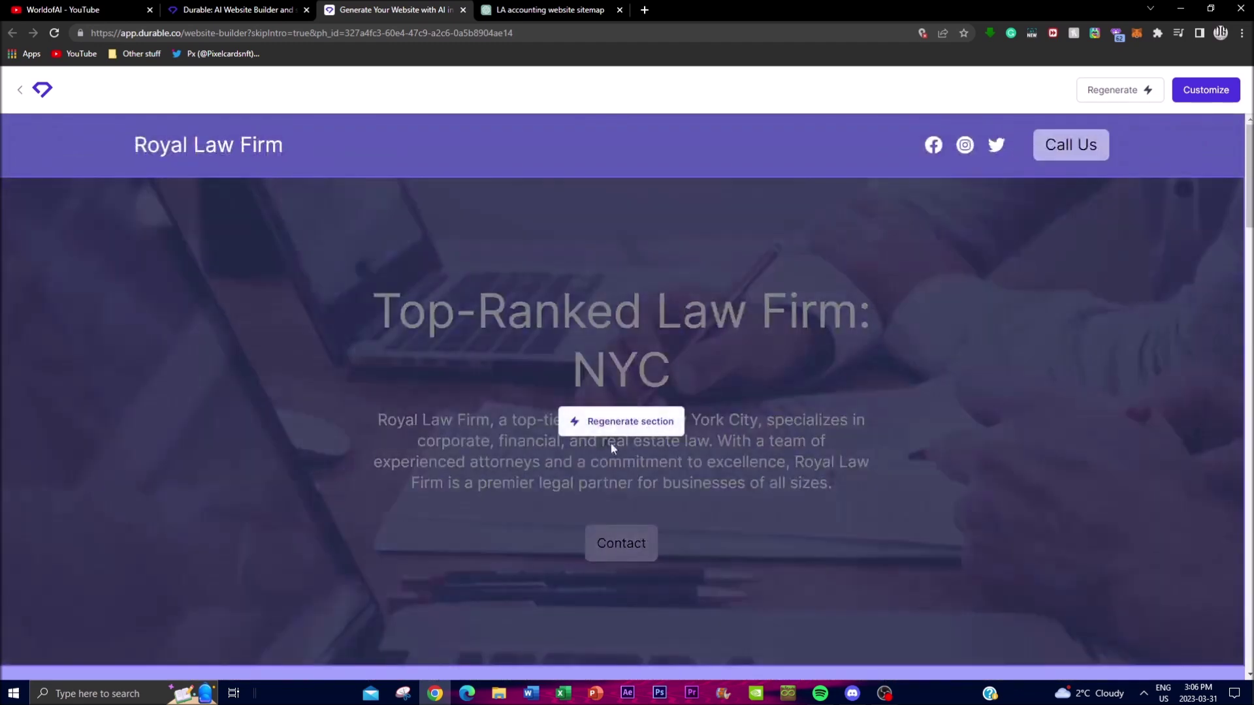
scroll(632, 440, down, 1)
scroll(636, 448, up, 1)
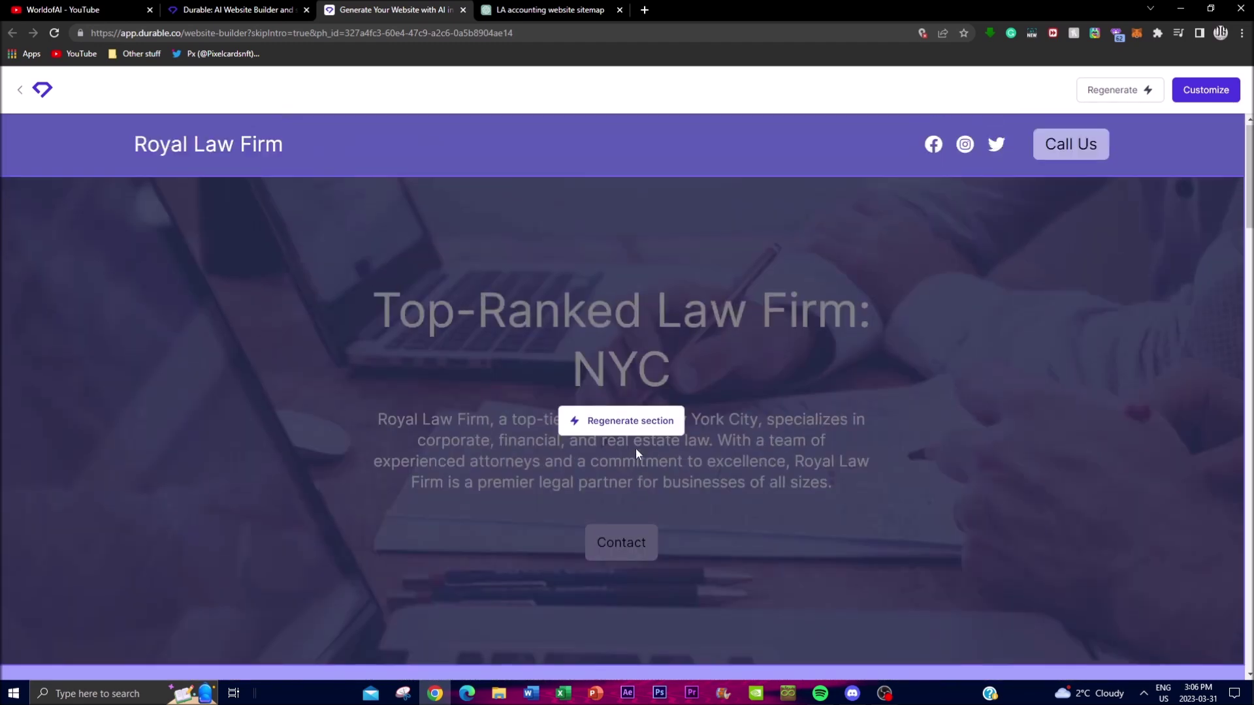
click(1211, 94)
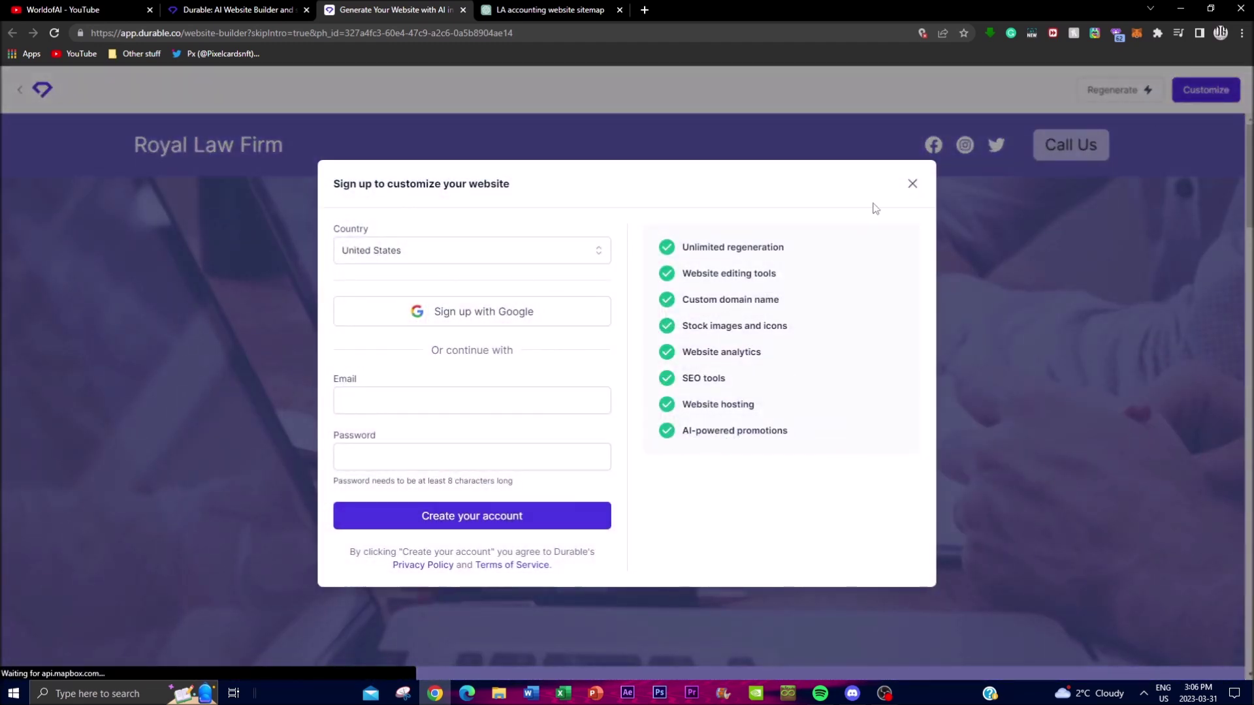
click(913, 186)
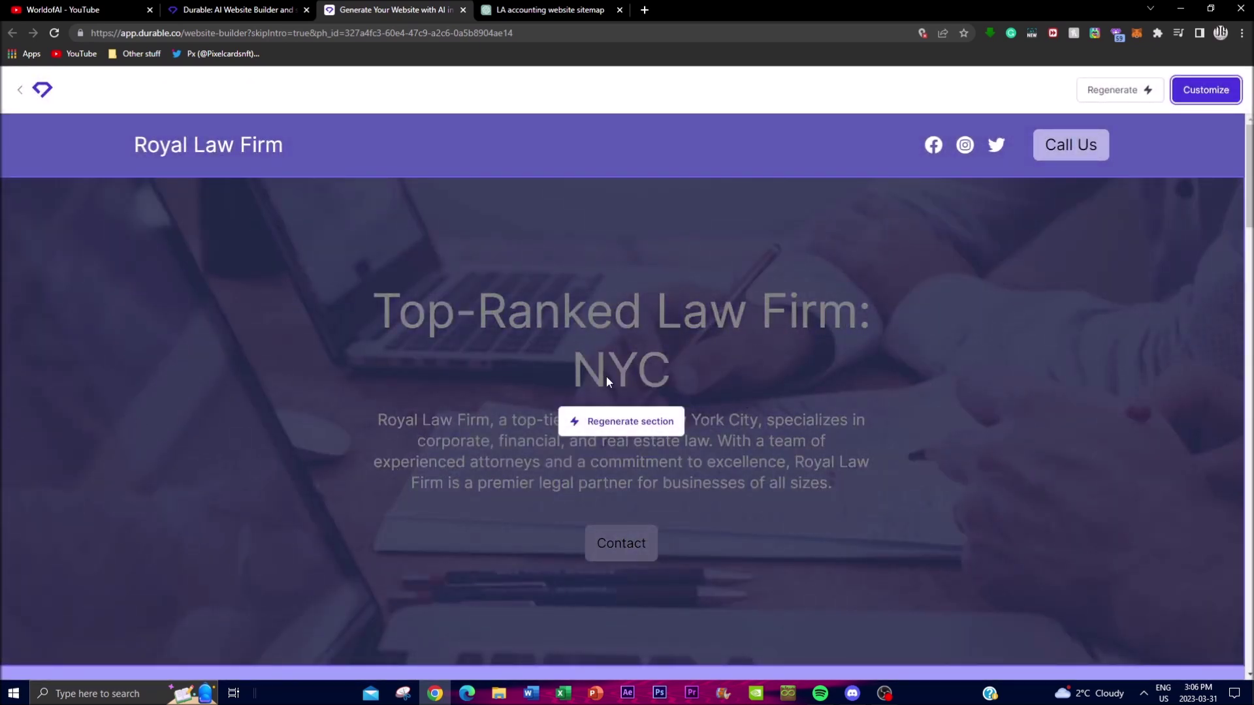
scroll(392, 335, down, 3)
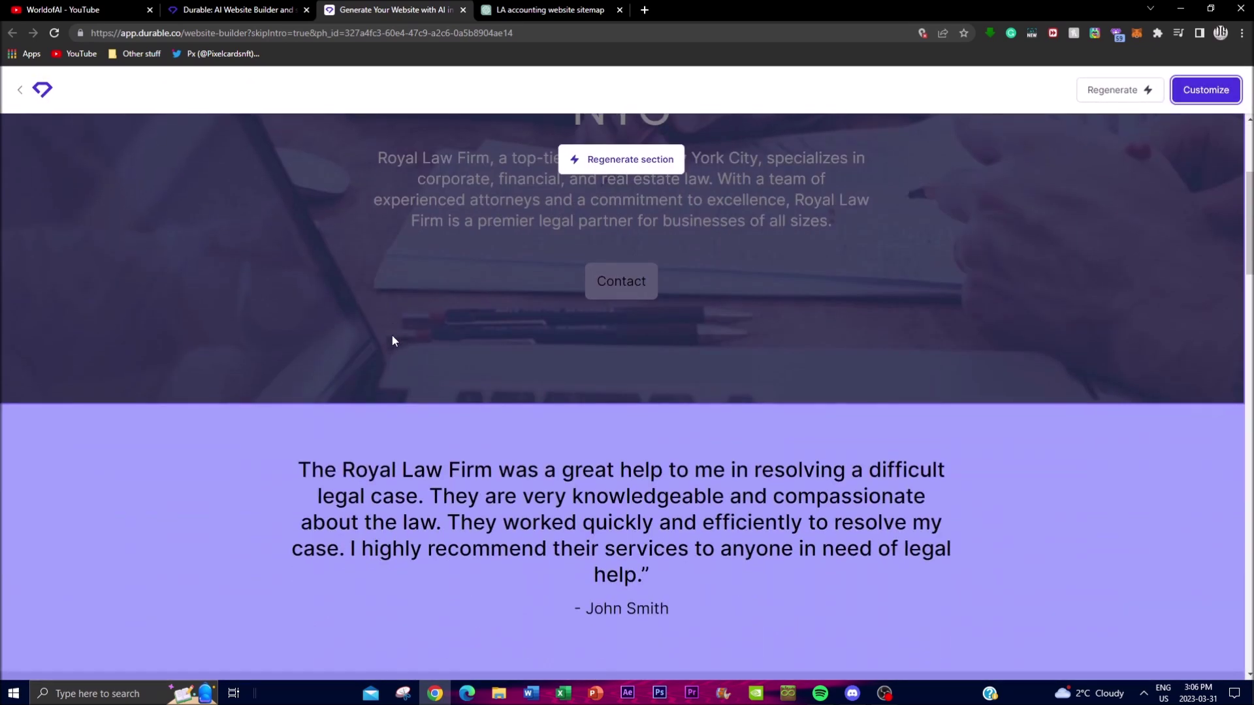
scroll(558, 410, down, 2)
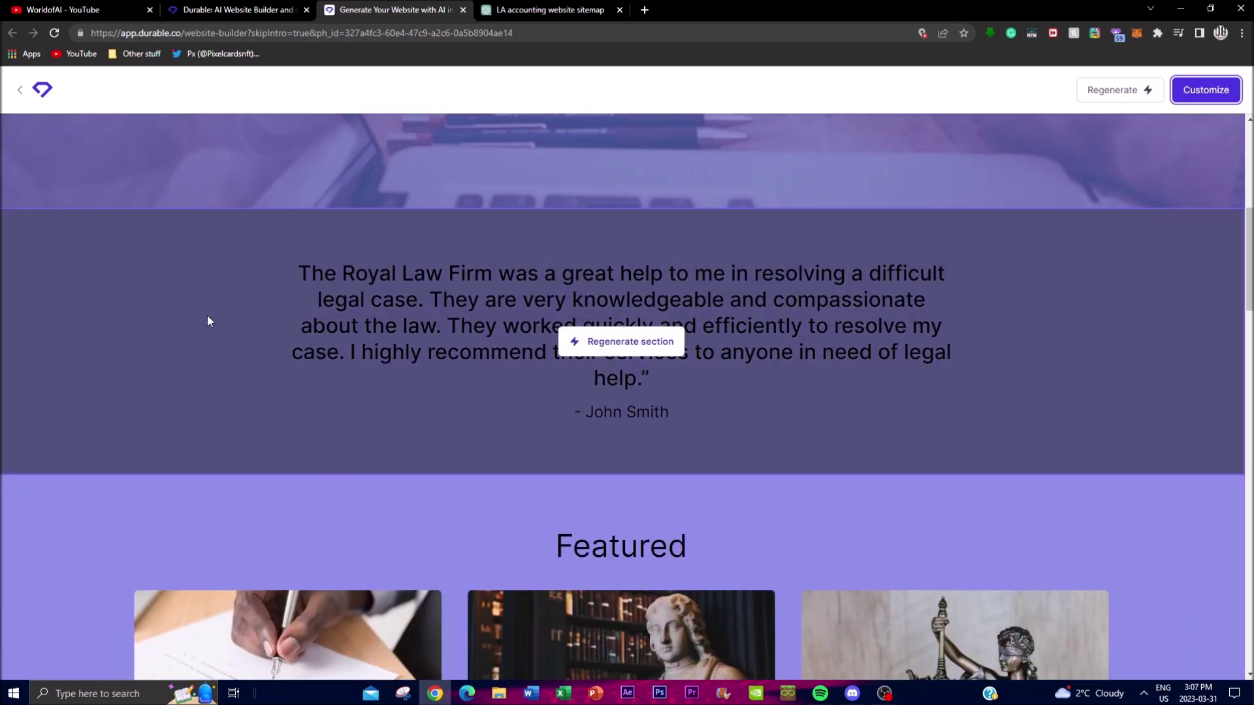
scroll(413, 444, up, 5)
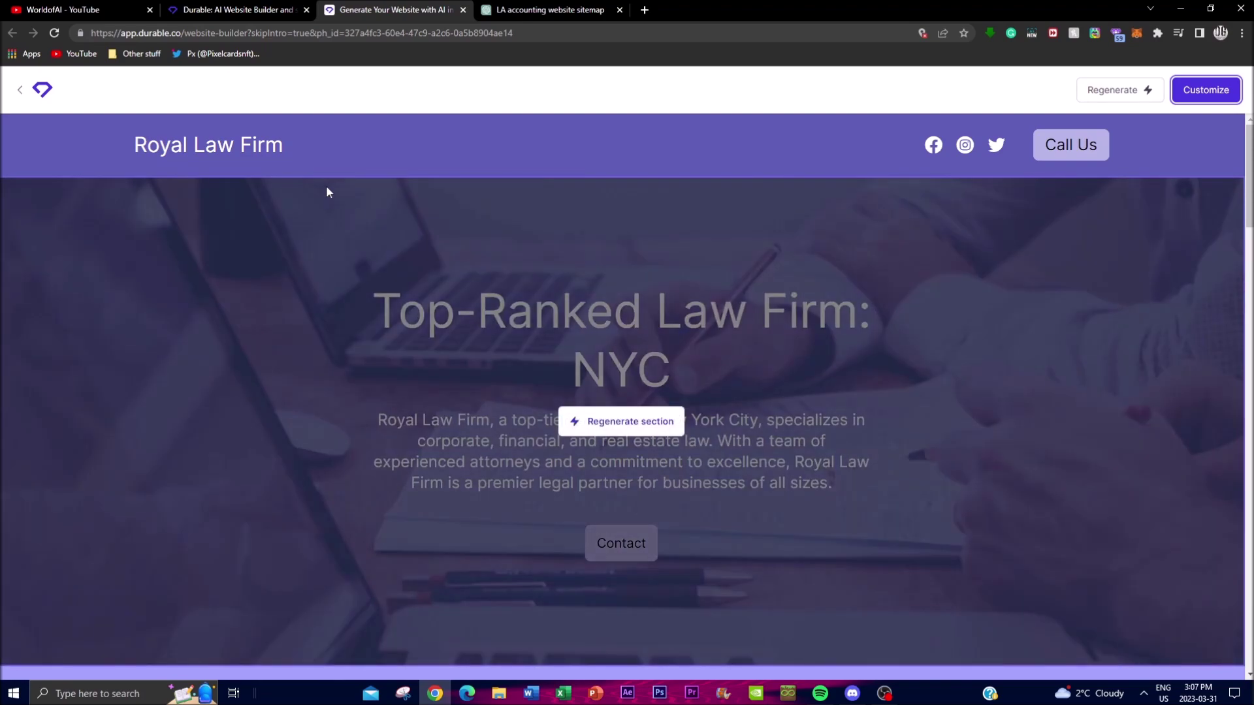
scroll(660, 204, down, 5)
scroll(349, 401, down, 5)
scroll(471, 445, down, 5)
scroll(471, 440, down, 5)
scroll(414, 426, down, 5)
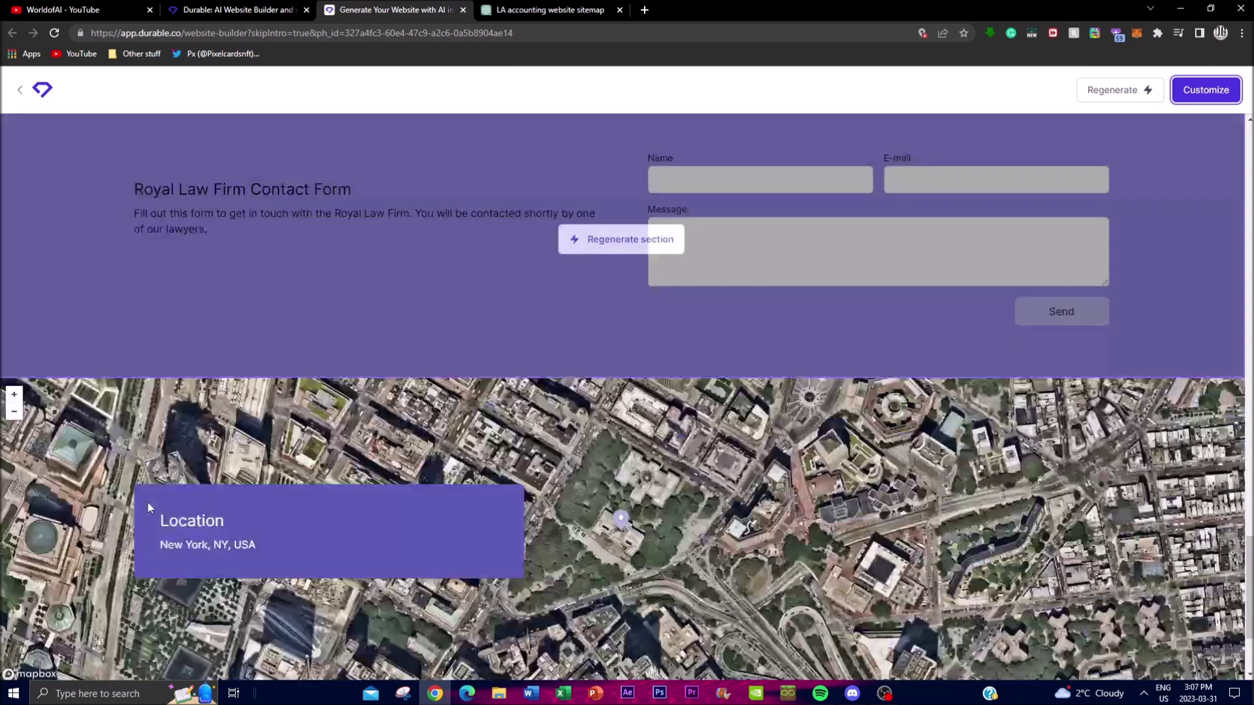
scroll(179, 472, down, 2)
scroll(172, 482, up, 5)
scroll(193, 480, up, 5)
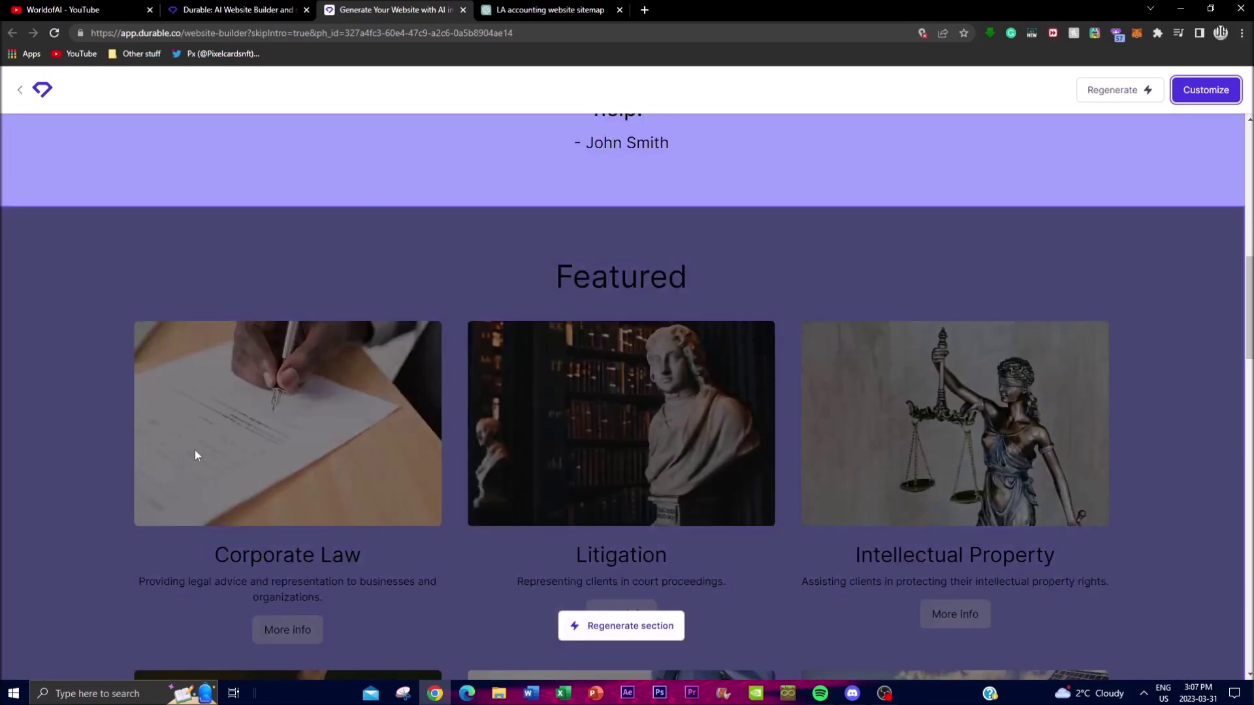
scroll(196, 454, up, 5)
scroll(187, 457, up, 3)
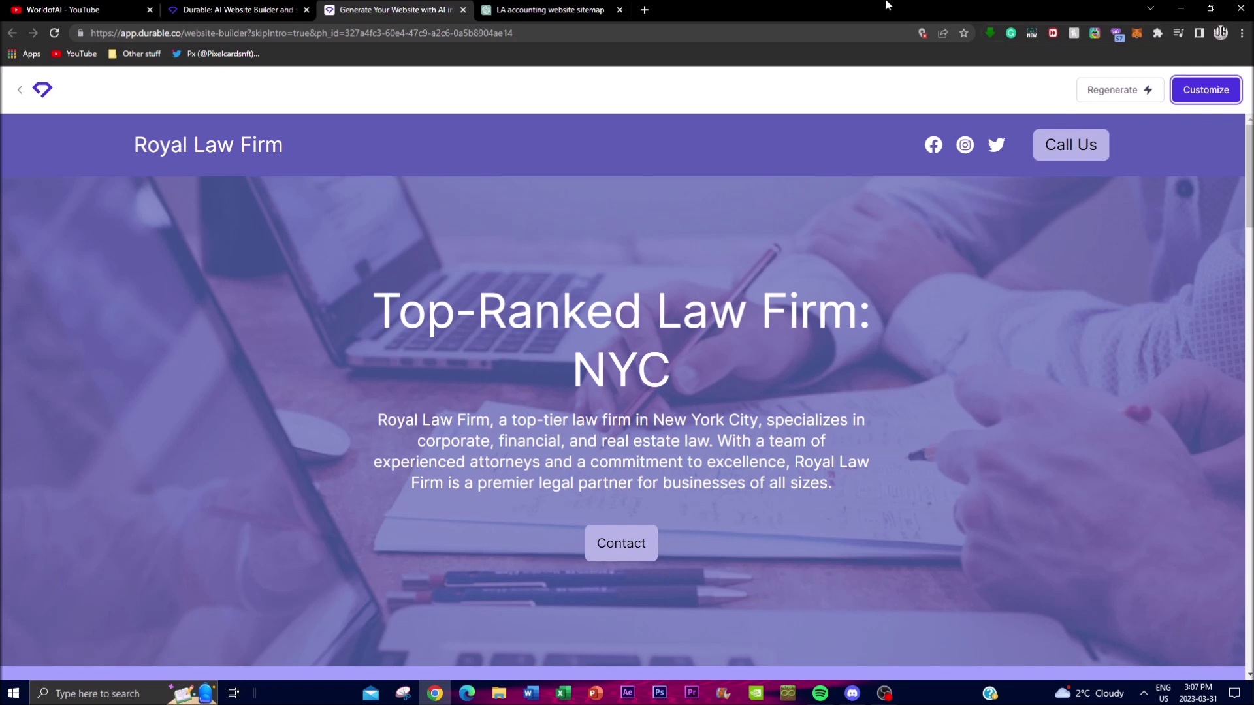
click(528, 11)
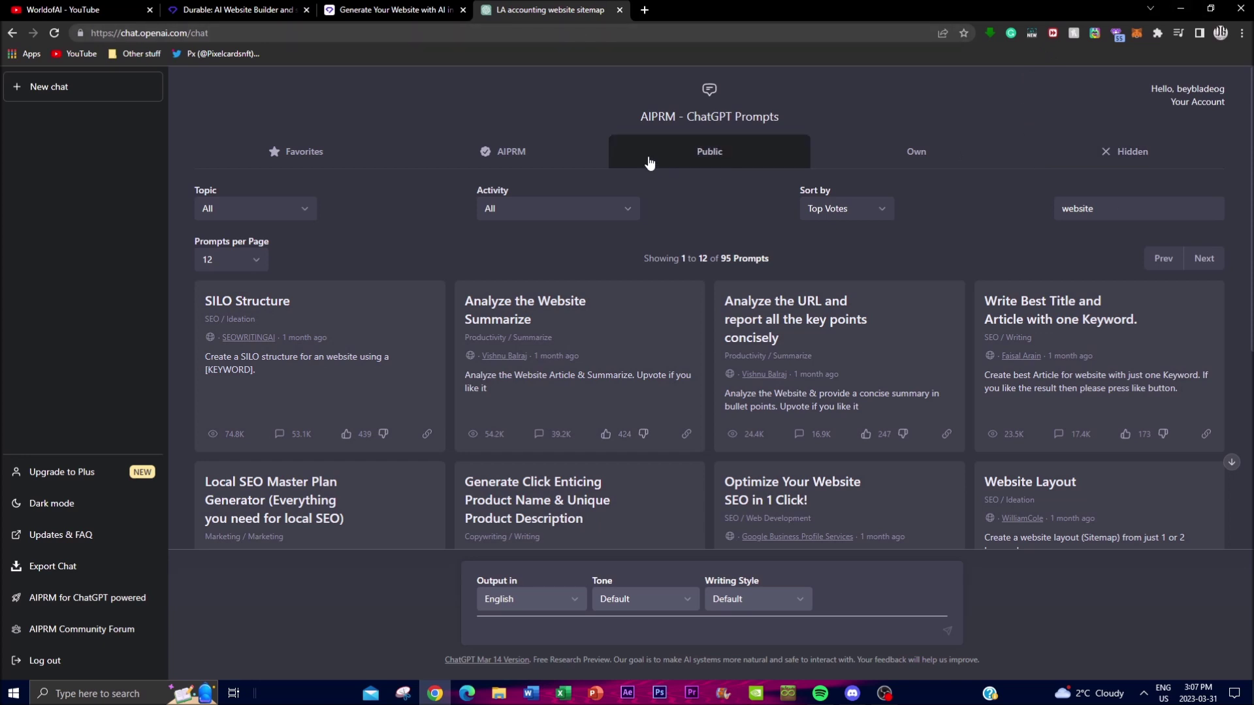
Select WilliamCole's Website Layout sitemap prompt from the AIPRM 'website' results
drag(637, 117, 779, 117)
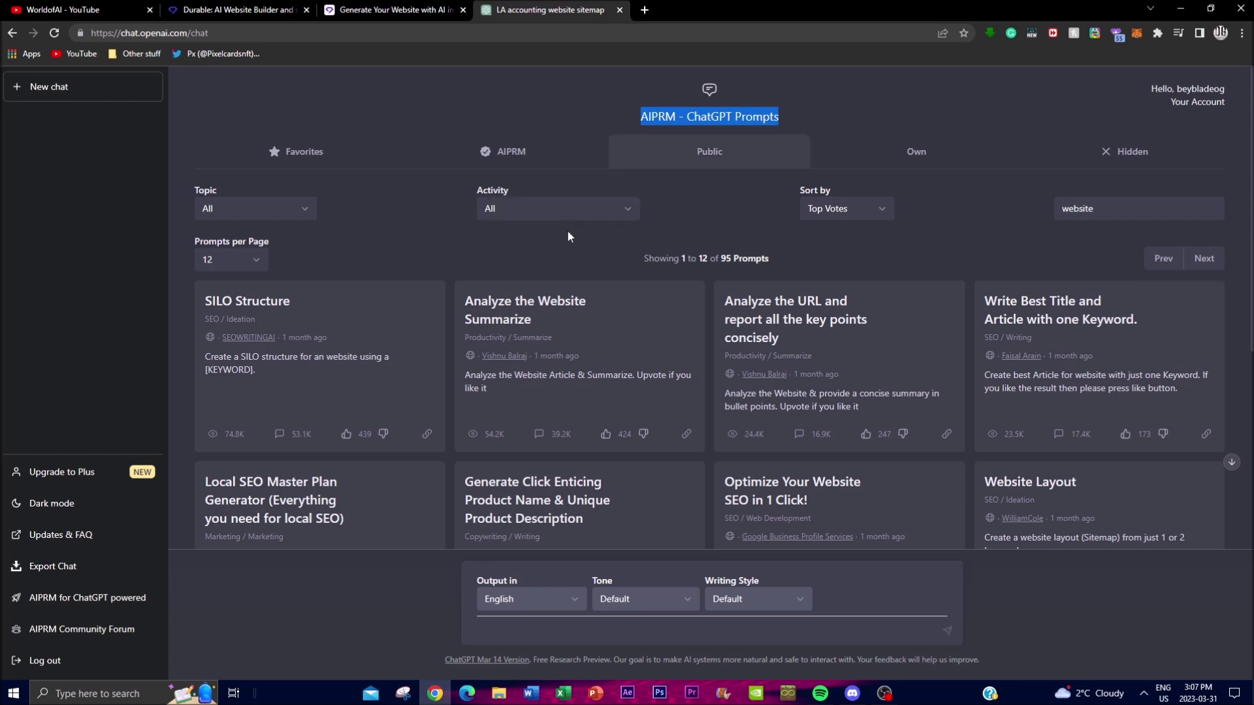
click(973, 180)
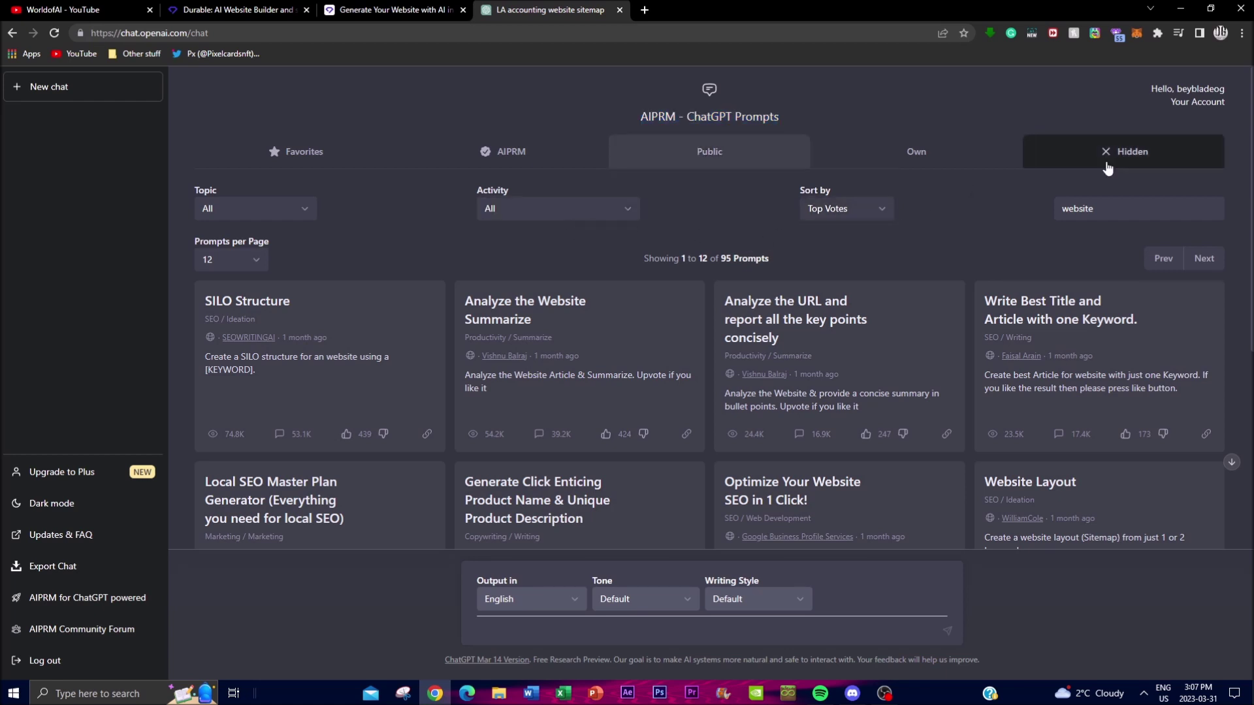
drag(1106, 211, 998, 231)
click(998, 231)
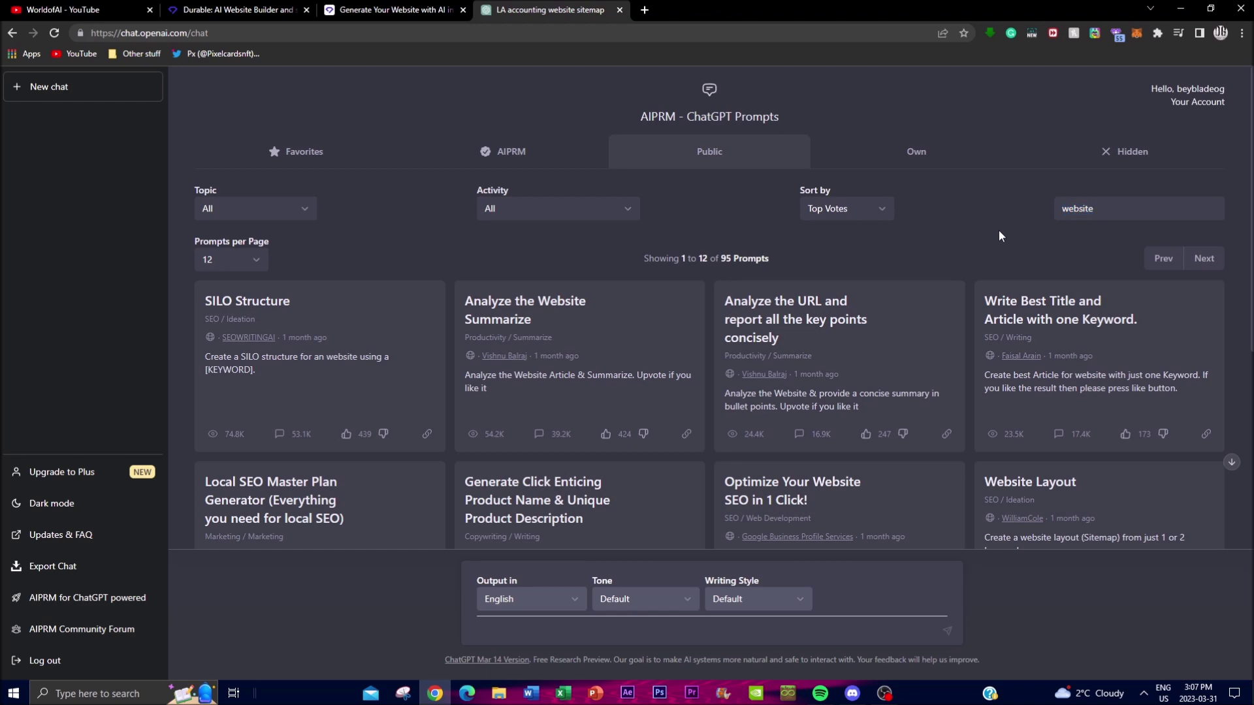
scroll(971, 283, down, 2)
scroll(971, 283, down, 2)
scroll(706, 453, up, 3)
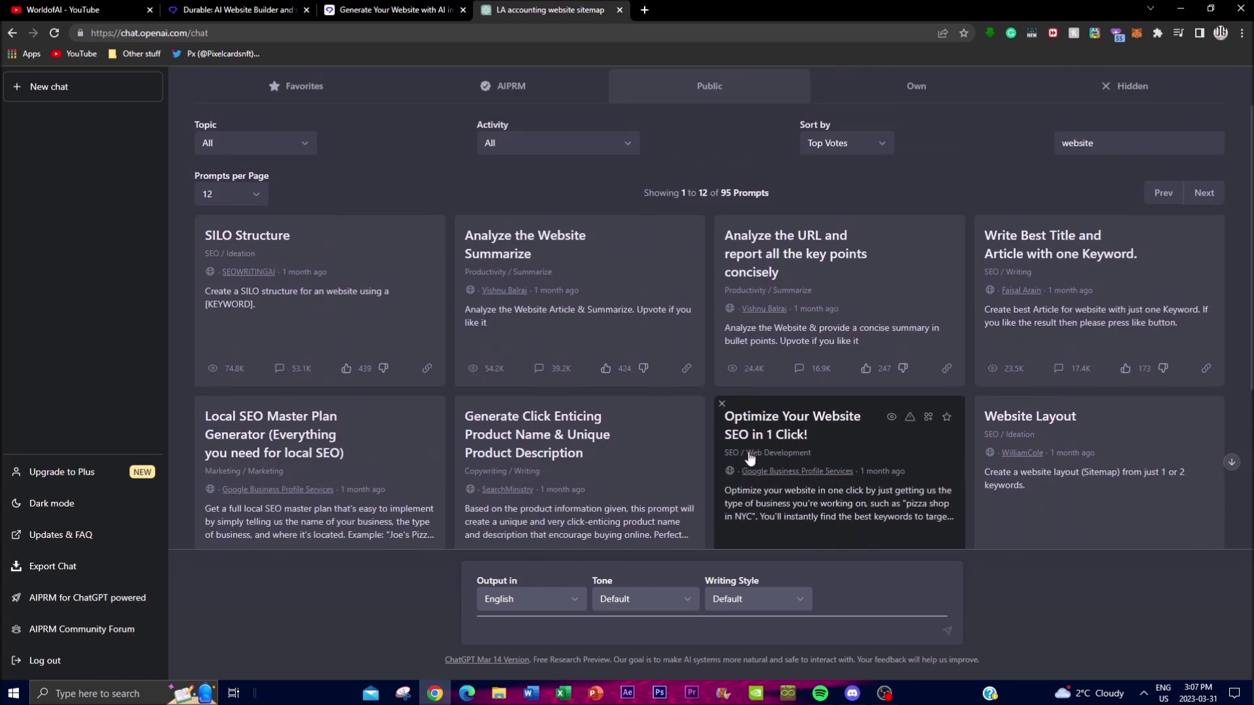
click(1071, 428)
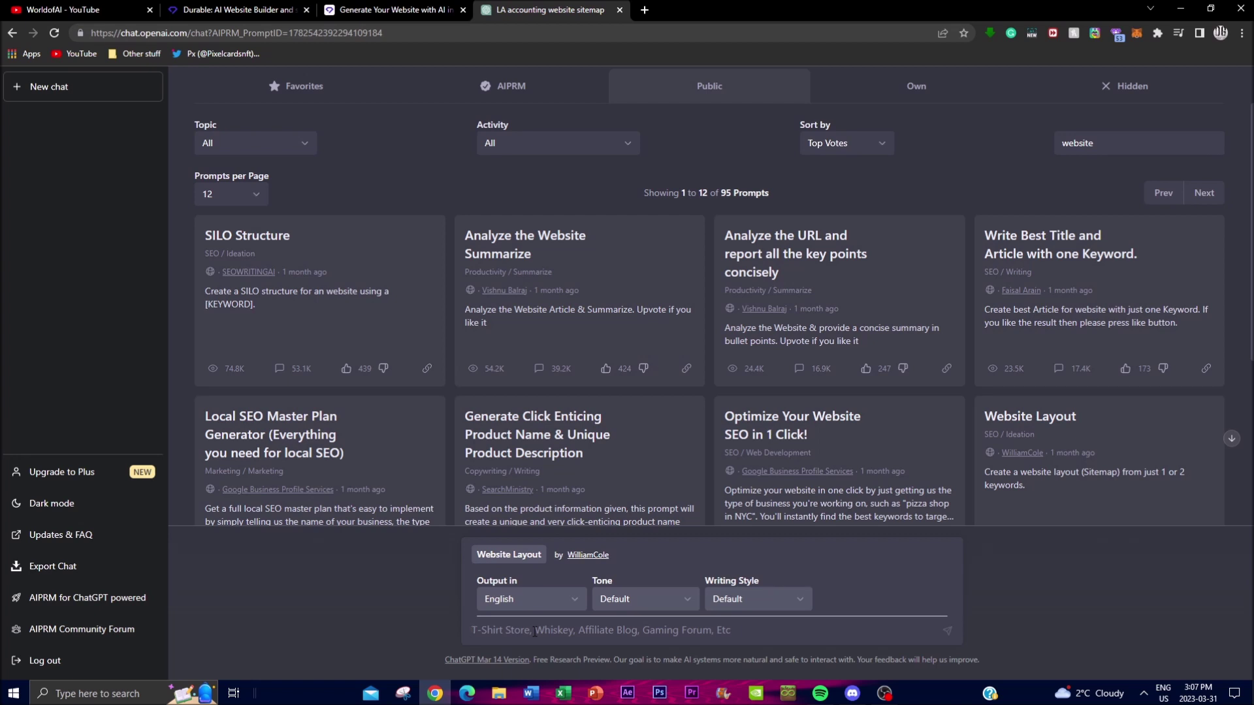
text(Law Firm )
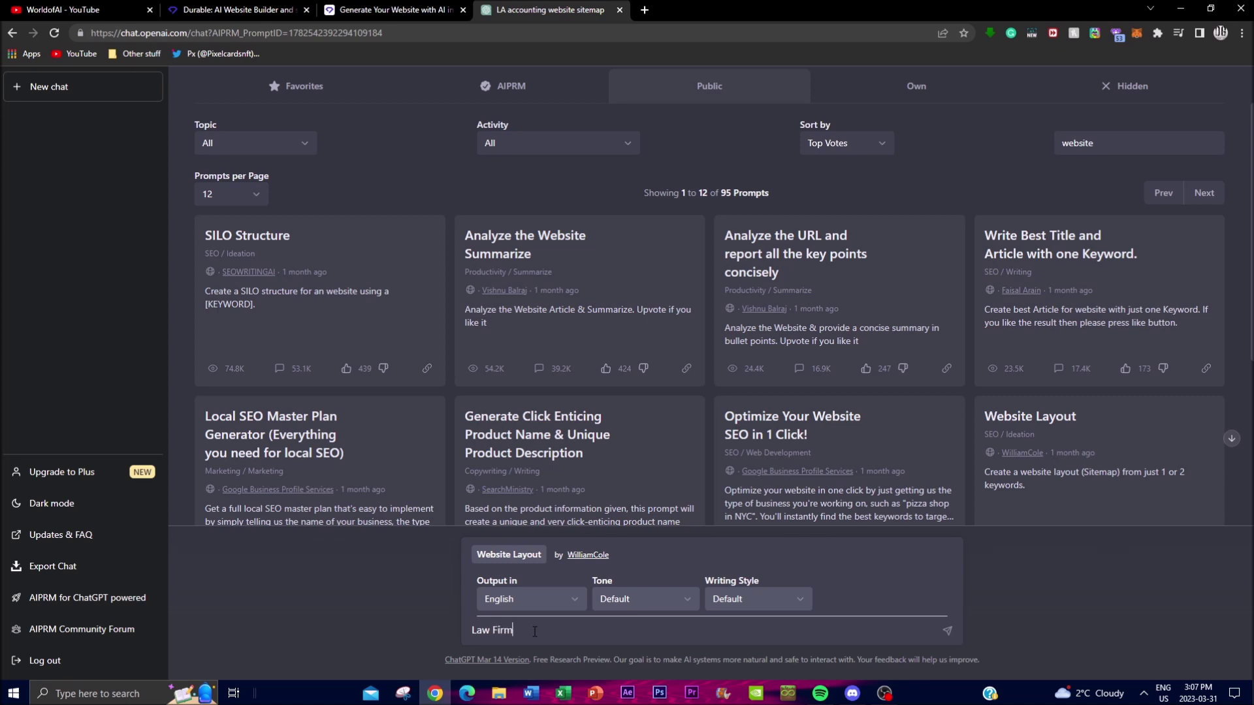
text(called )
text(ROya)
Submit 'Law Firm called Royal Law Firm, New York', correcting the typo first
key(BackSpace)
key(BackSpace)
key(BackSpace)
text(oyal Law Firm,)
text( New York)
key(Return)
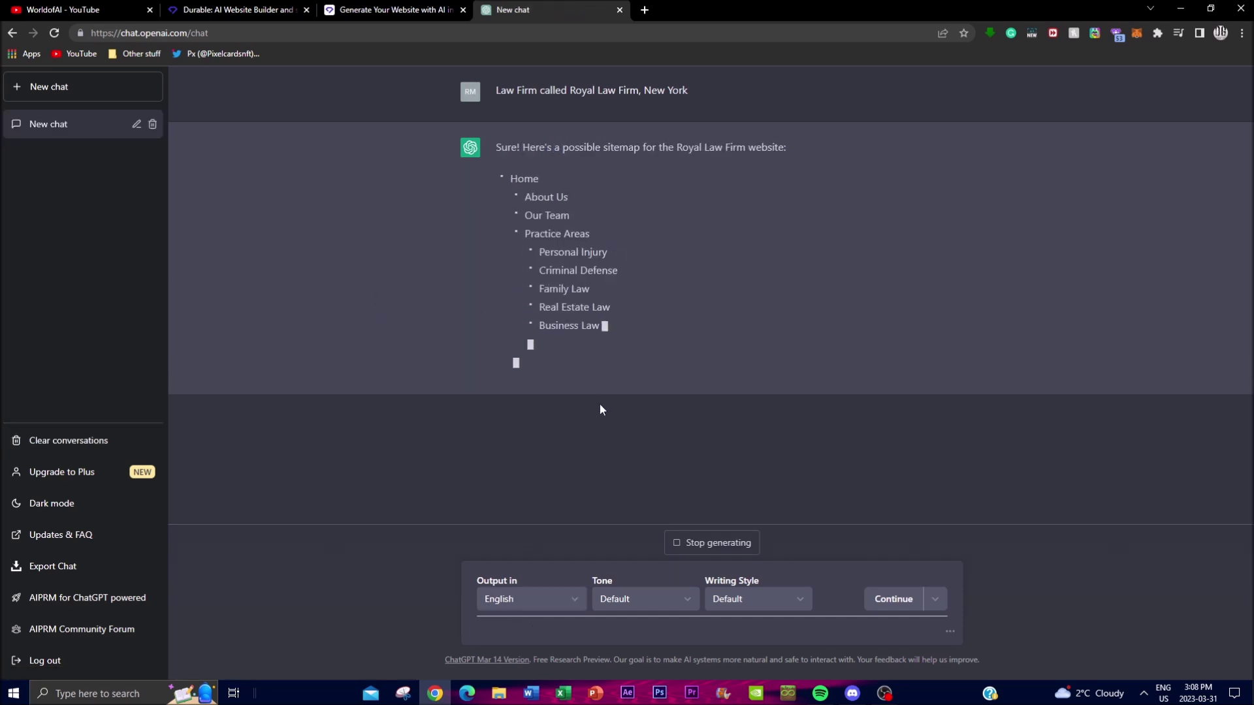
Let the full sitemap with page explanations finish, then go back to Durable
drag(657, 393, 537, 287)
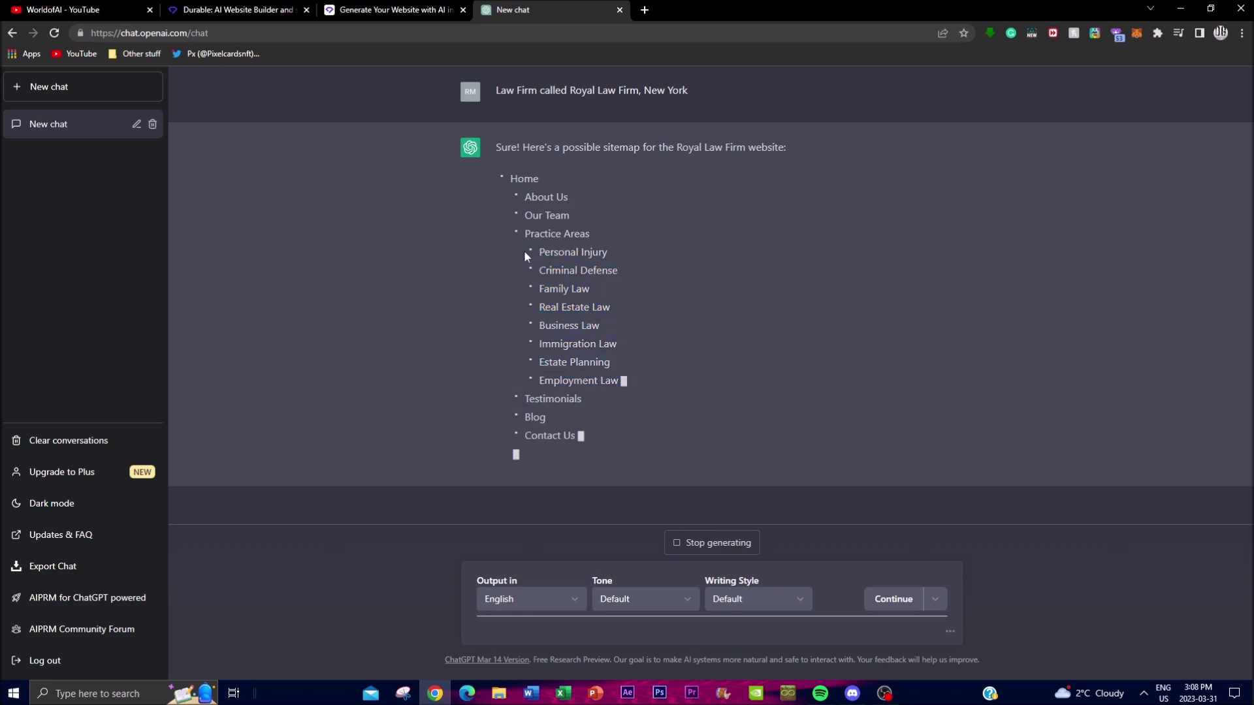
drag(521, 229, 675, 380)
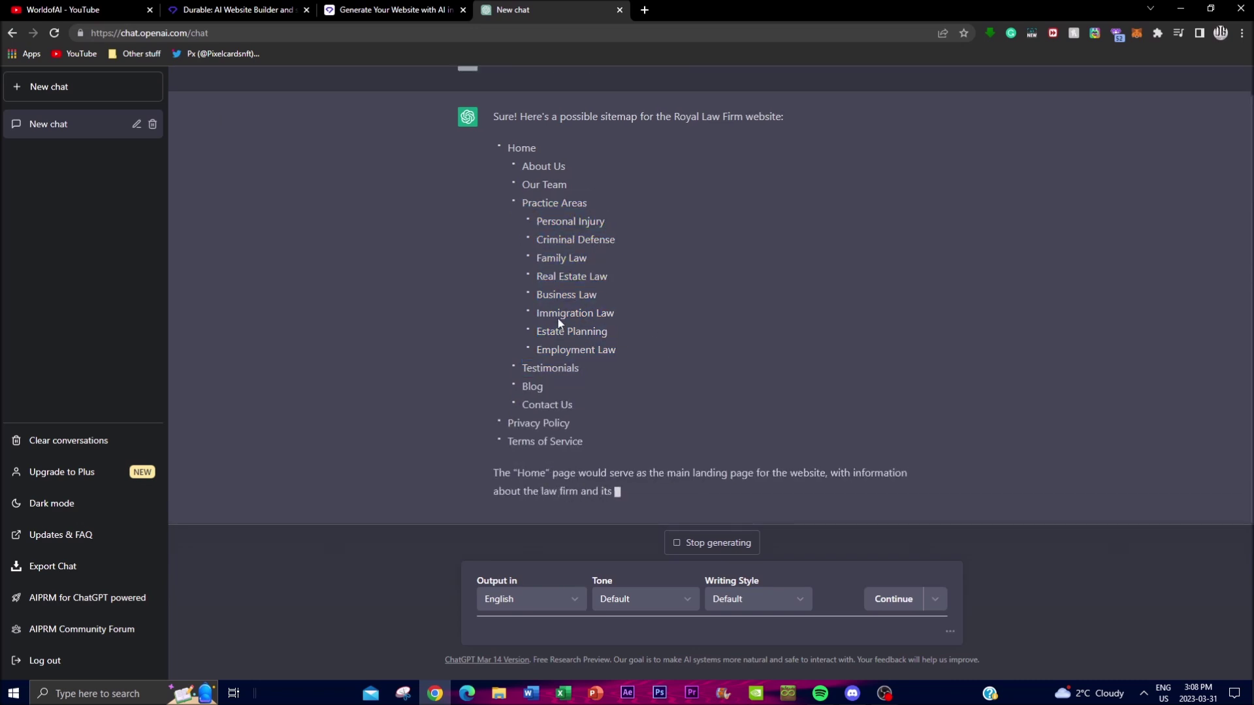
drag(551, 403, 543, 436)
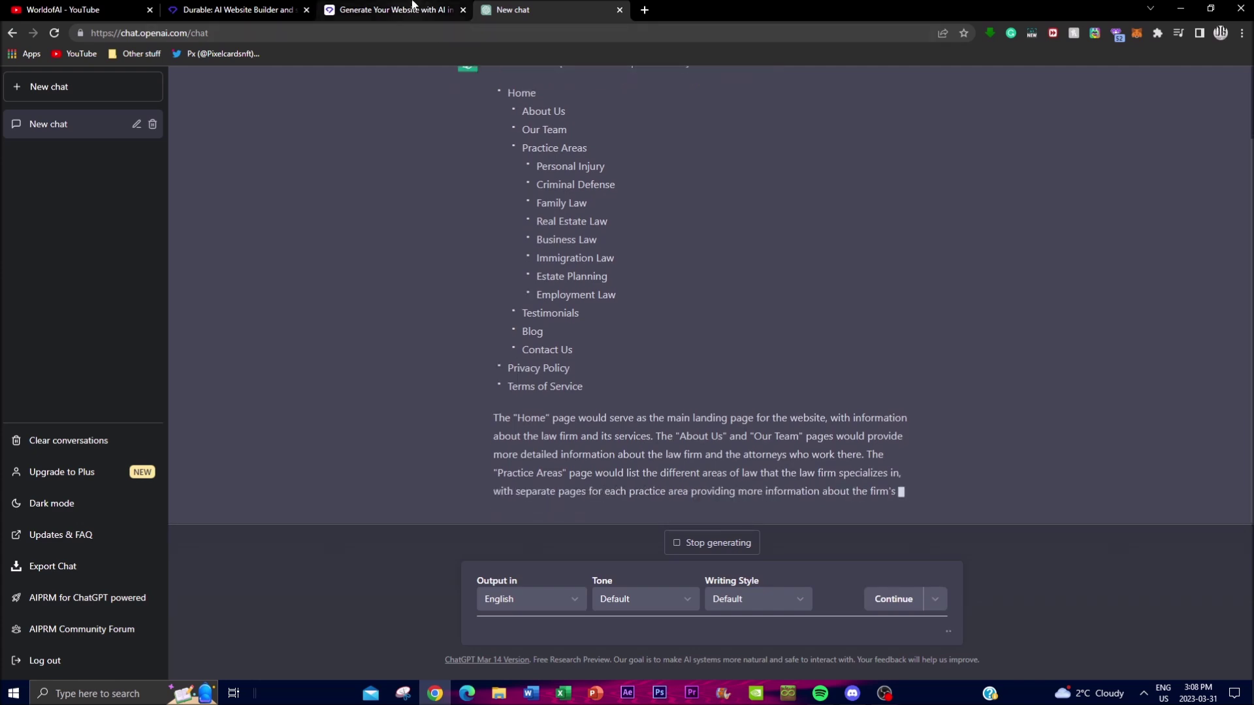
scroll(675, 437, up, 2)
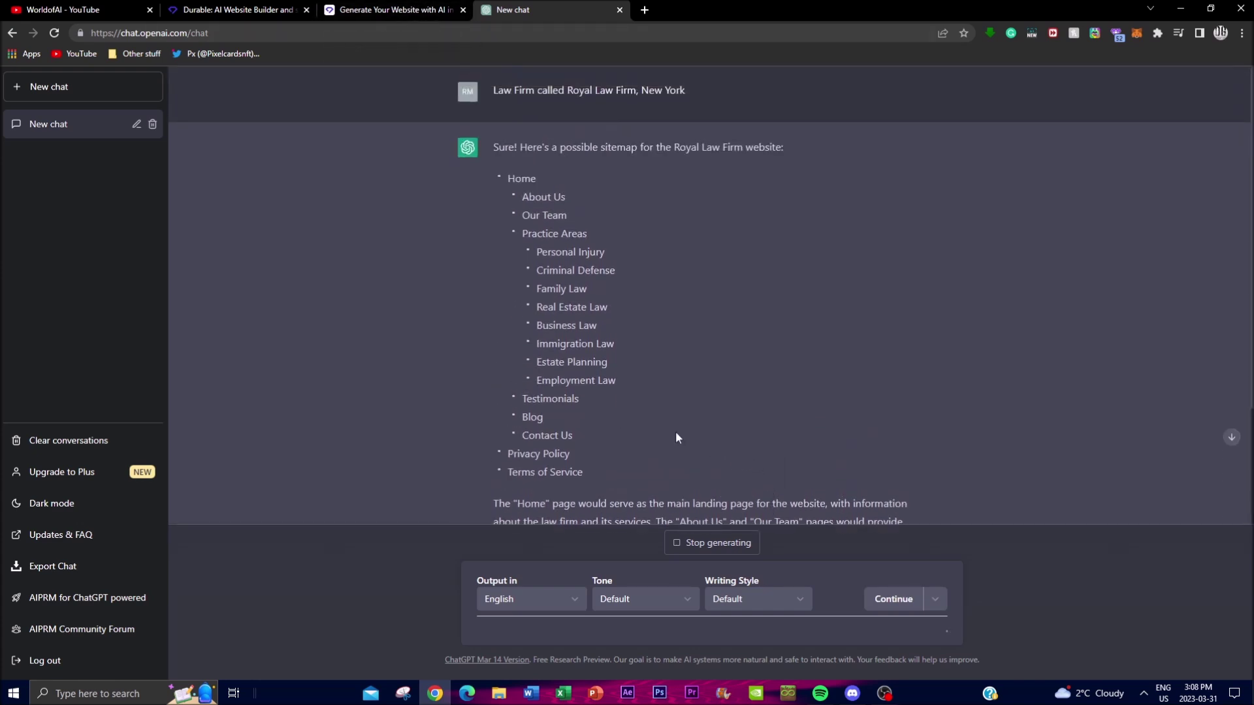
scroll(676, 436, down, 2)
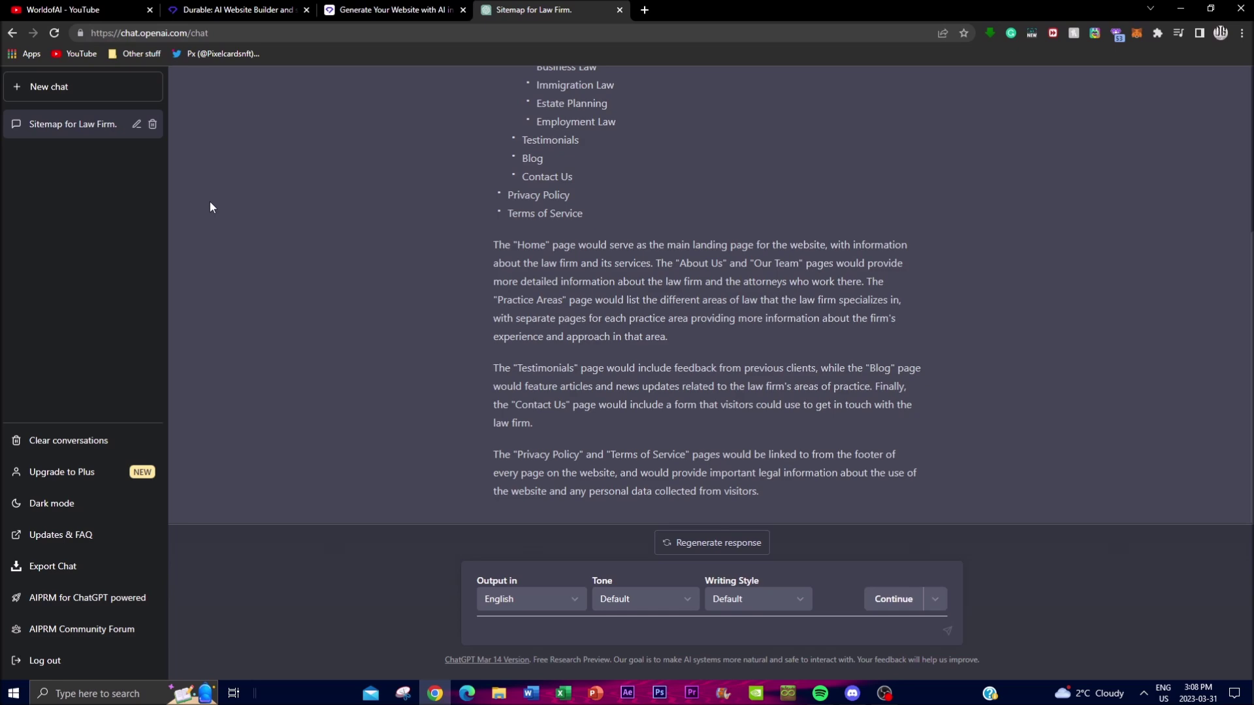
click(389, 10)
click(245, 9)
Compare Durable's practice-area cards against the practice-area lines in ChatGPT's sitemap
click(345, 10)
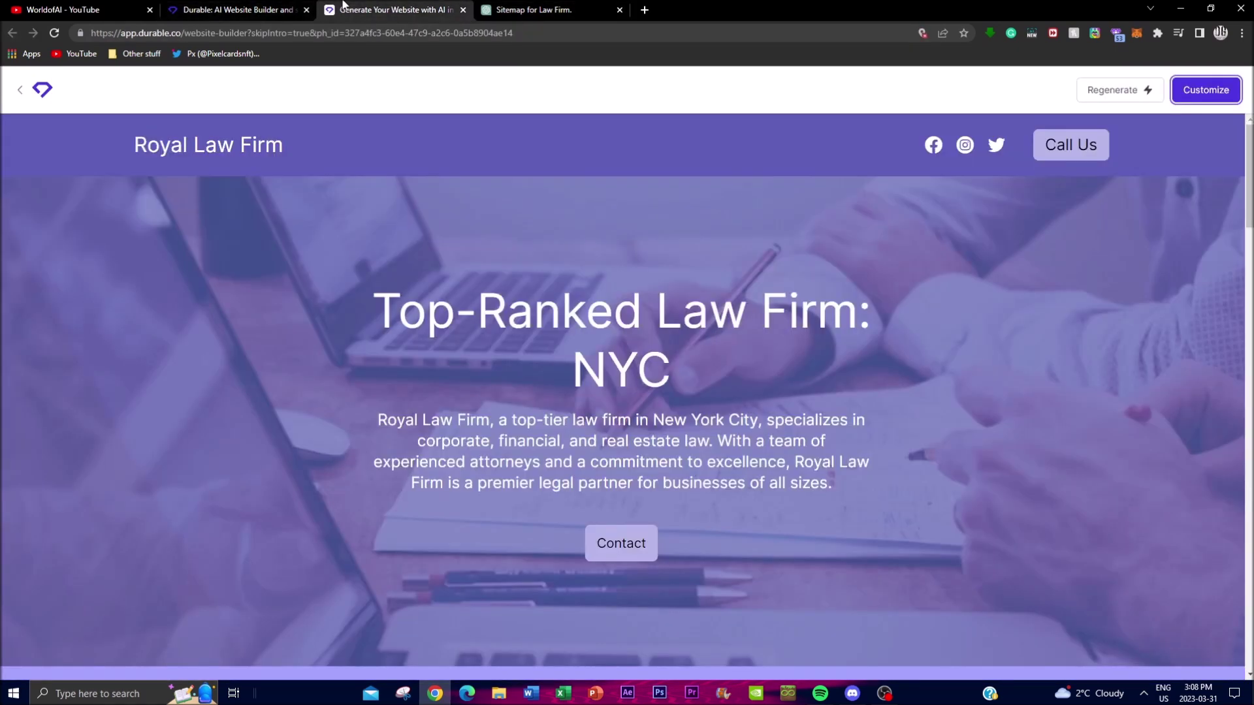
scroll(314, 246, down, 3)
scroll(490, 491, down, 3)
scroll(522, 560, down, 3)
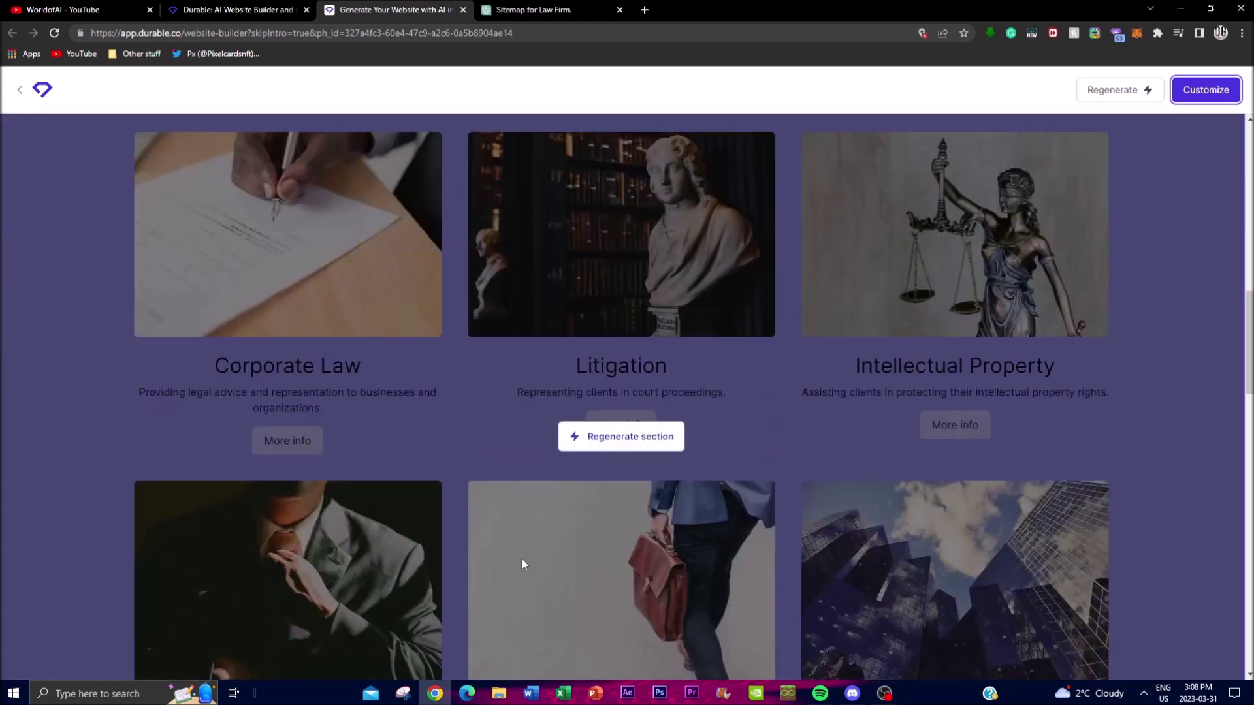
scroll(564, 479, down, 4)
scroll(564, 484, up, 5)
scroll(444, 417, down, 4)
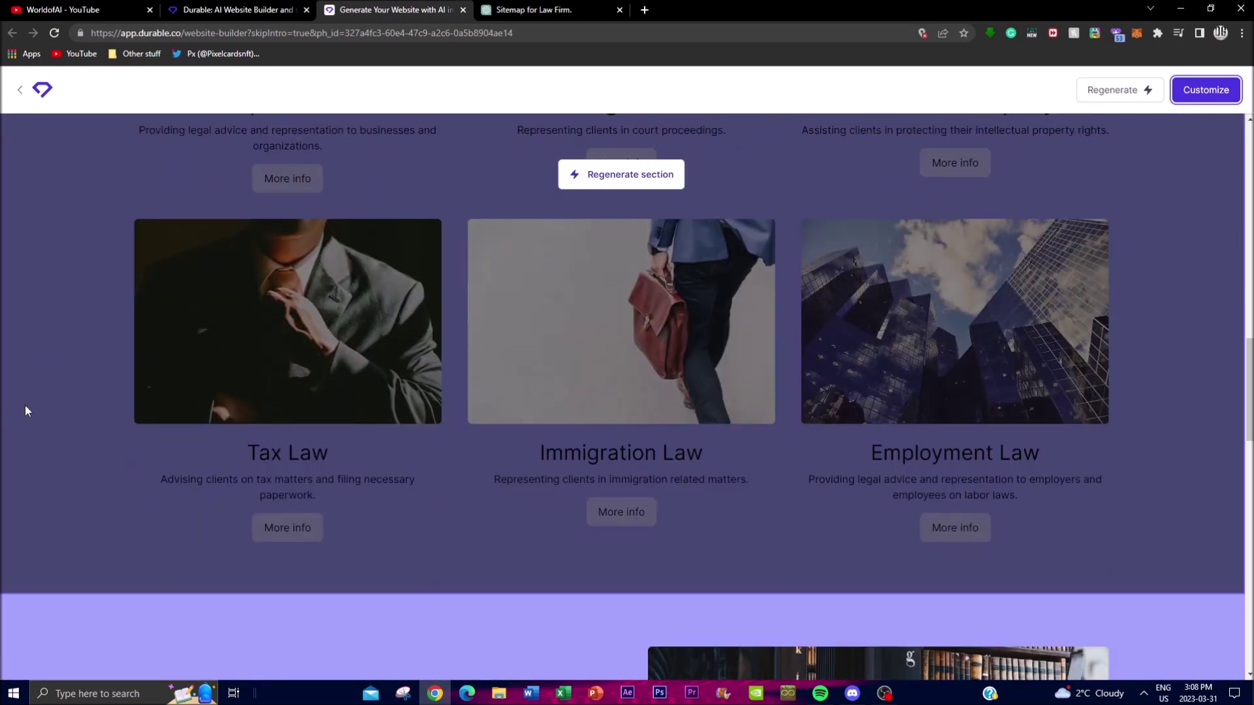
scroll(436, 492, down, 4)
scroll(276, 433, down, 3)
scroll(469, 356, down, 3)
scroll(471, 342, up, 4)
scroll(470, 349, up, 4)
scroll(555, 291, up, 3)
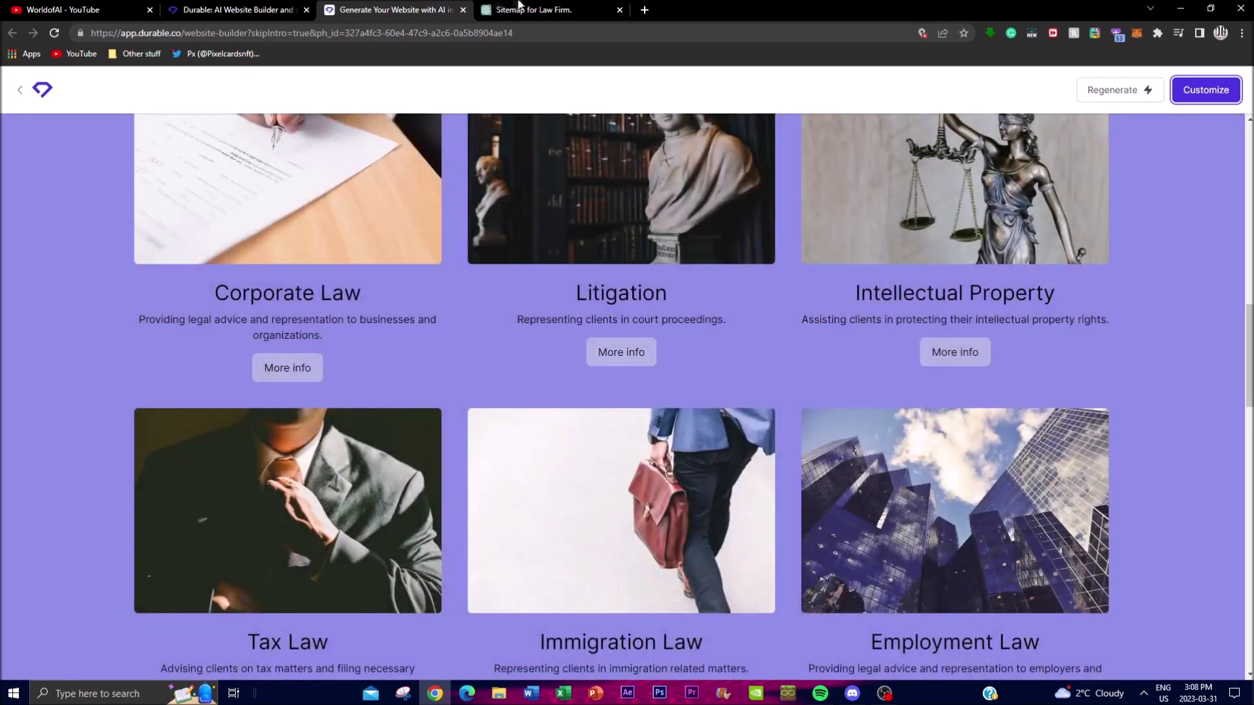
click(534, 10)
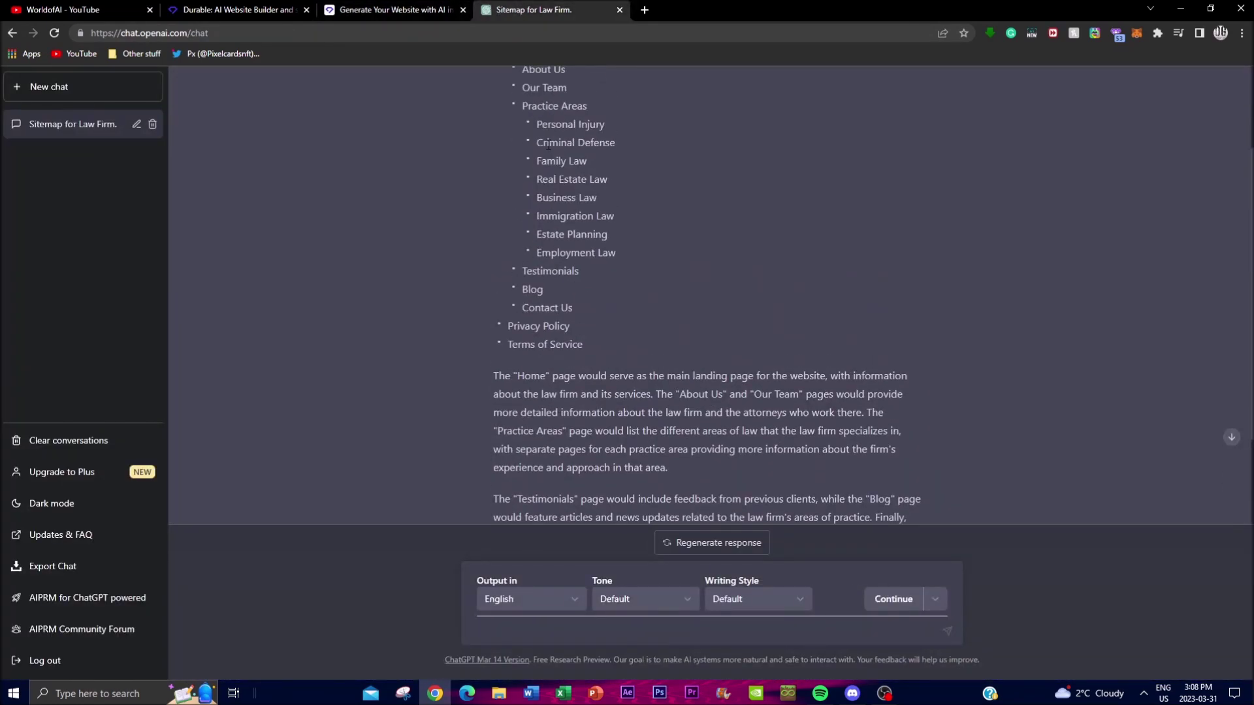
drag(535, 161, 608, 236)
click(435, 18)
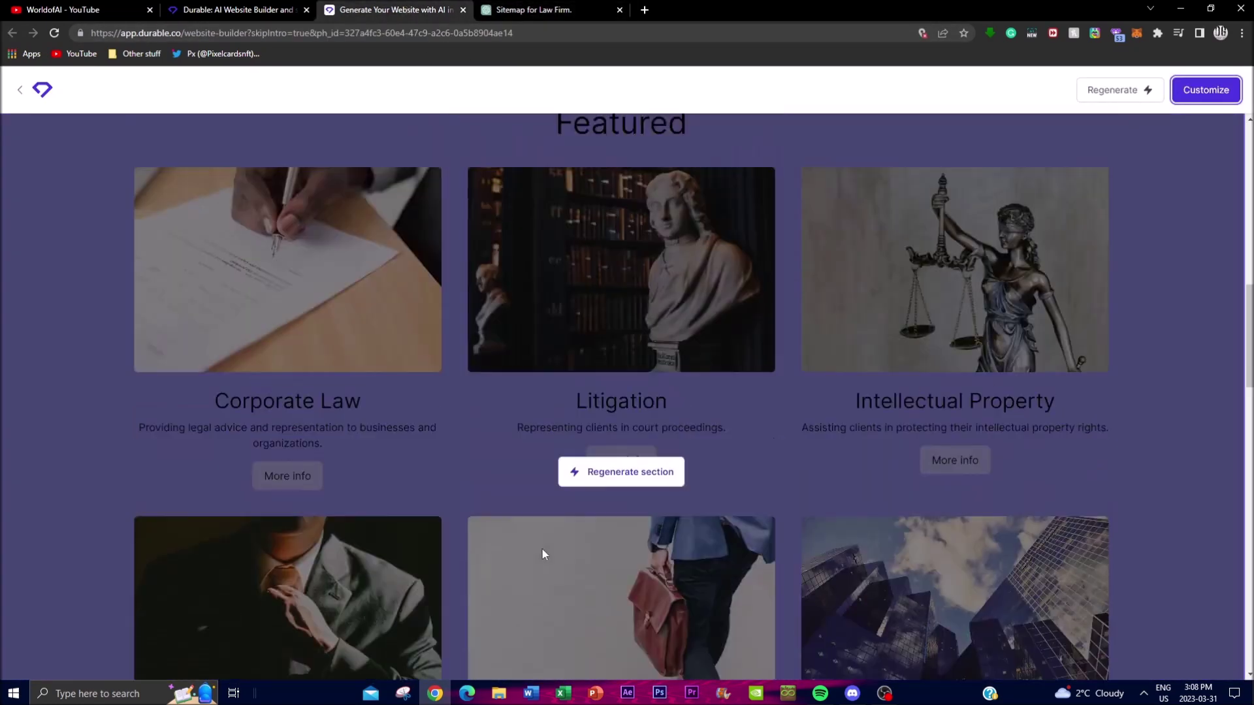
scroll(541, 555, up, 10)
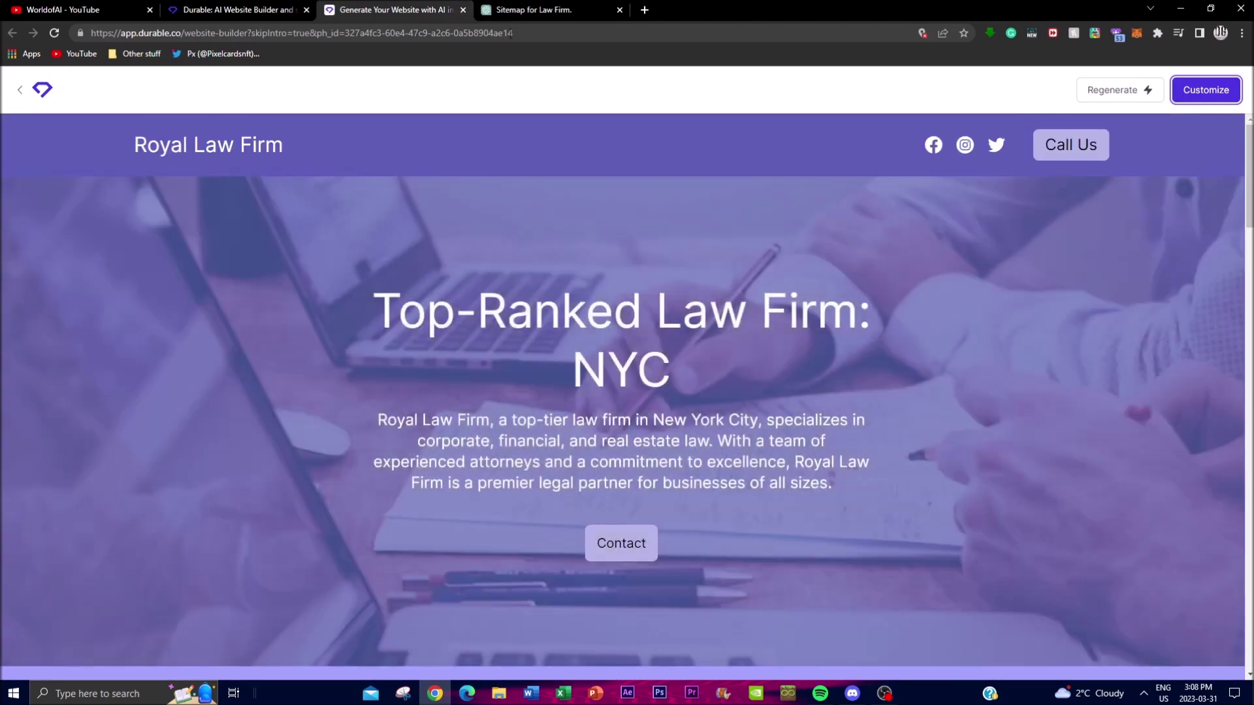
click(535, 10)
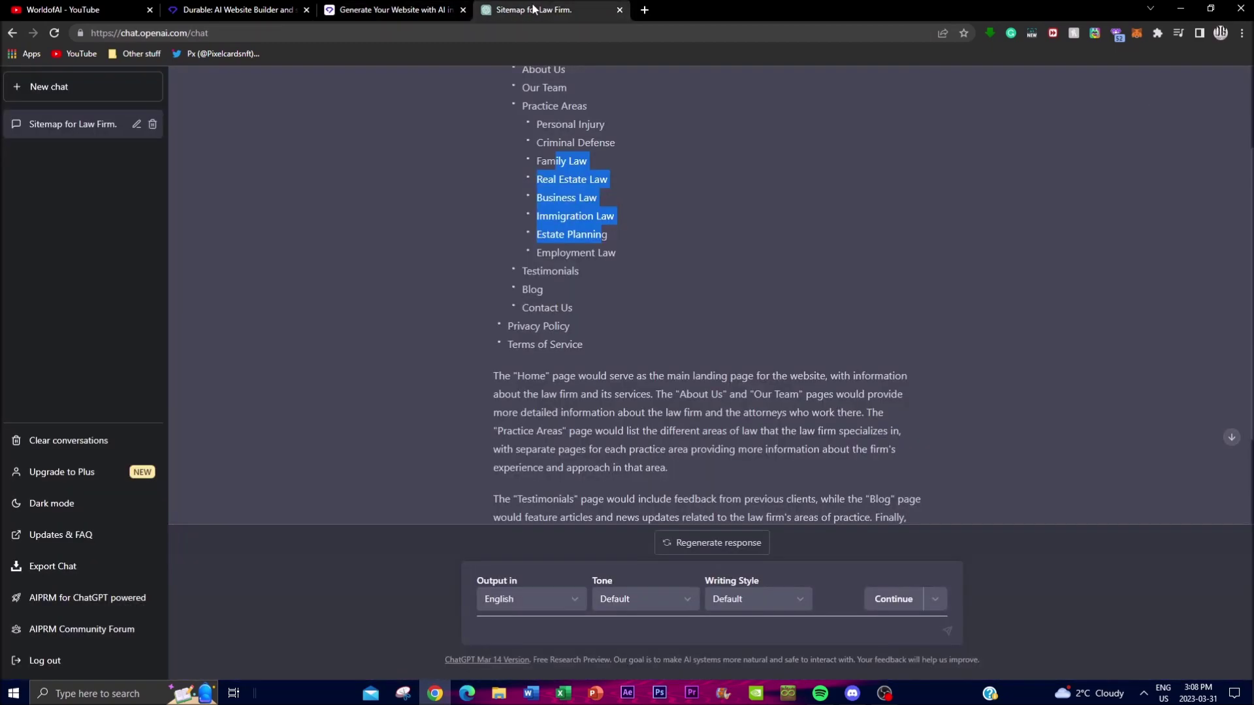
click(511, 246)
scroll(441, 294, up, 2)
click(99, 87)
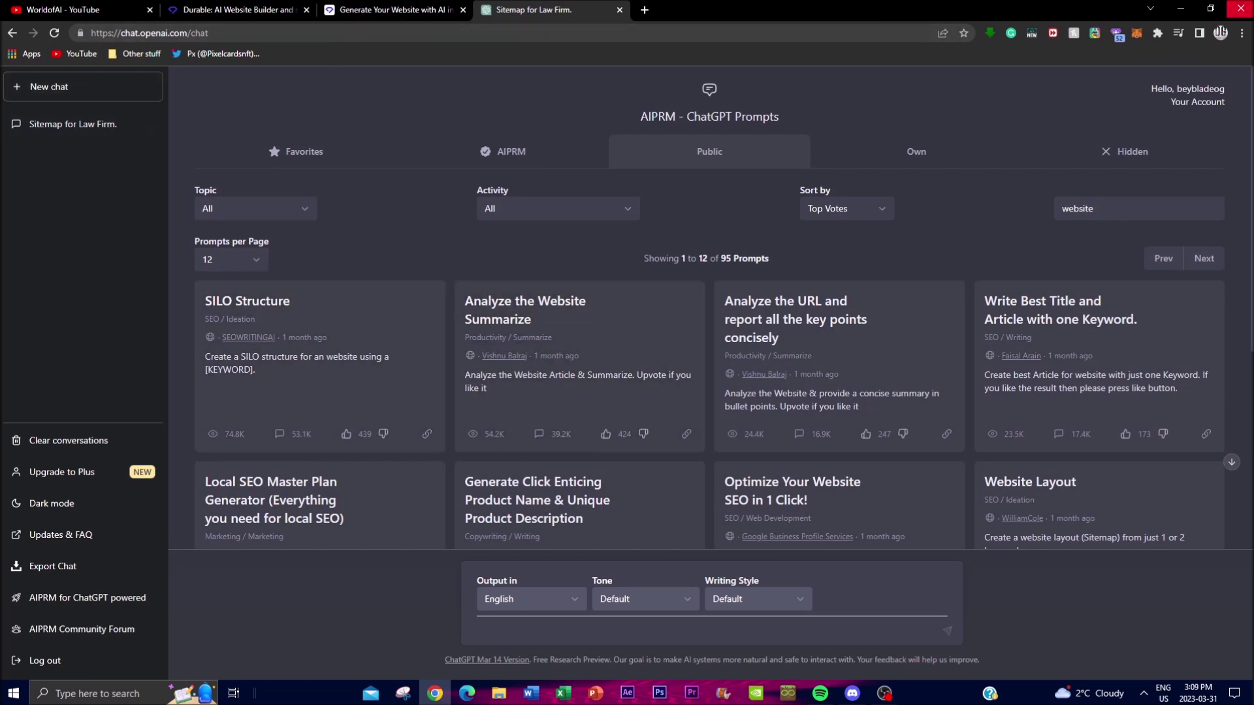
scroll(953, 211, down, 2)
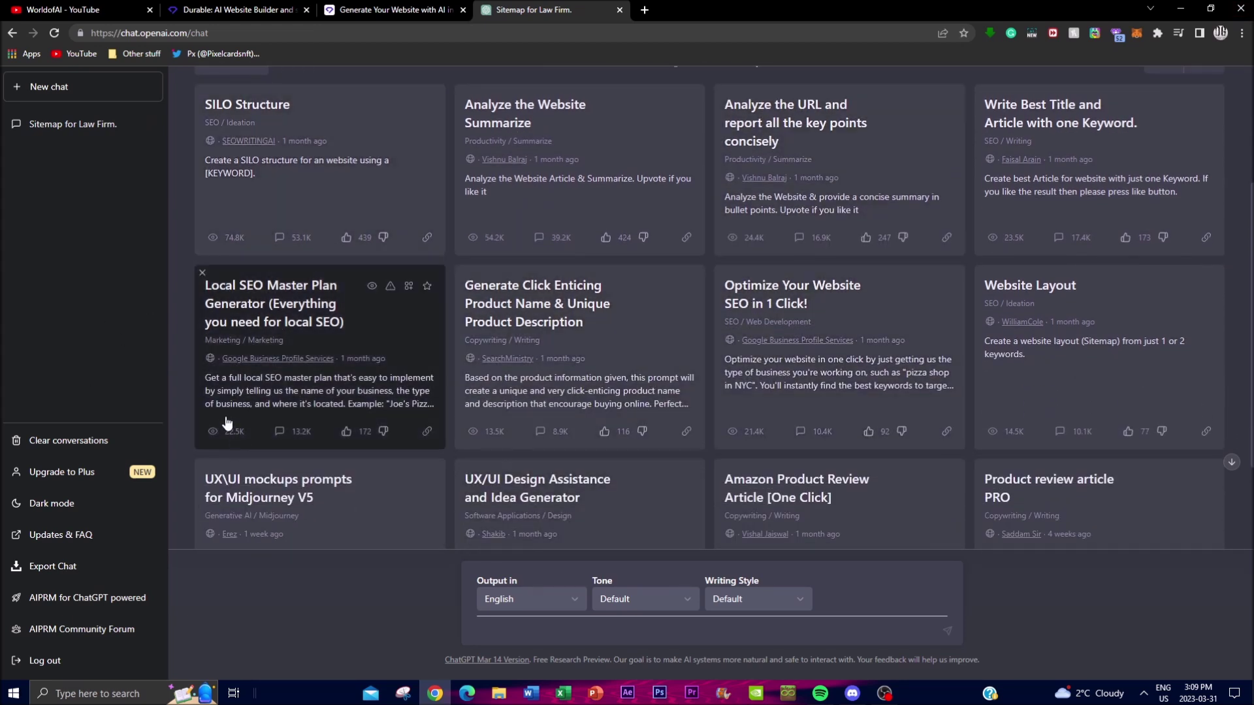
Run Local SEO Master Plan Generator for 'Royal Law Firm, a law firm based out of new york'
click(253, 380)
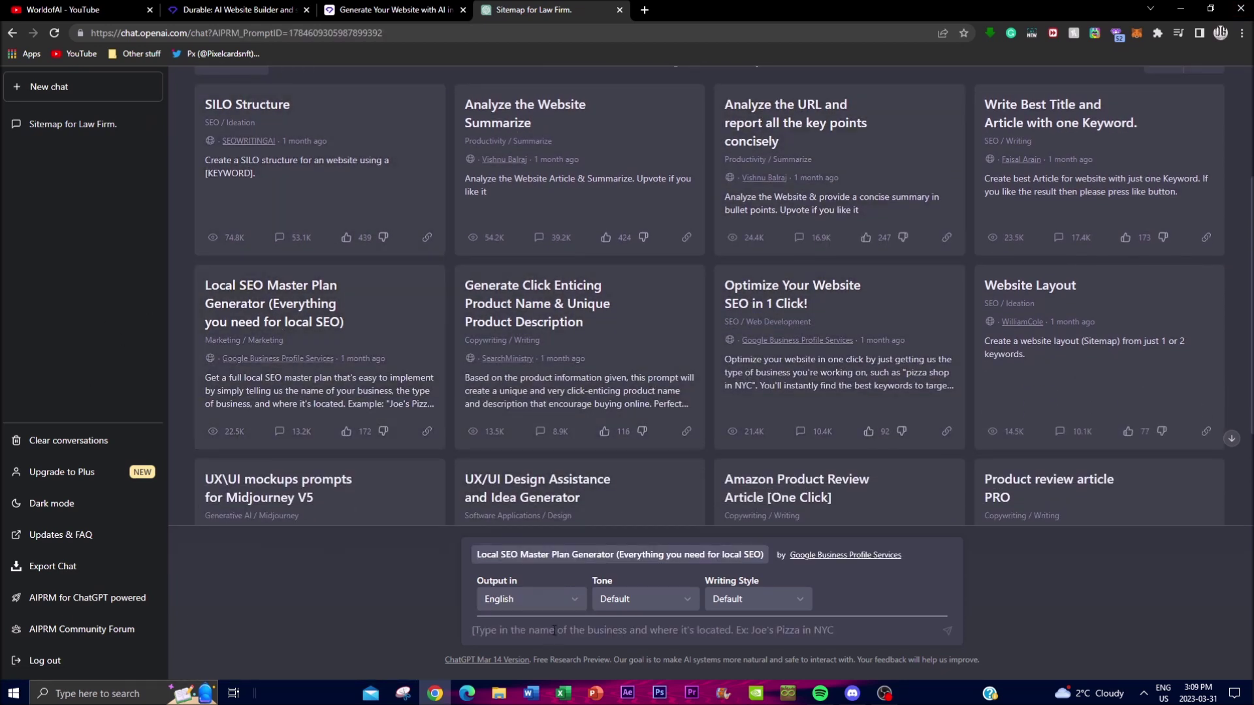
text(L)
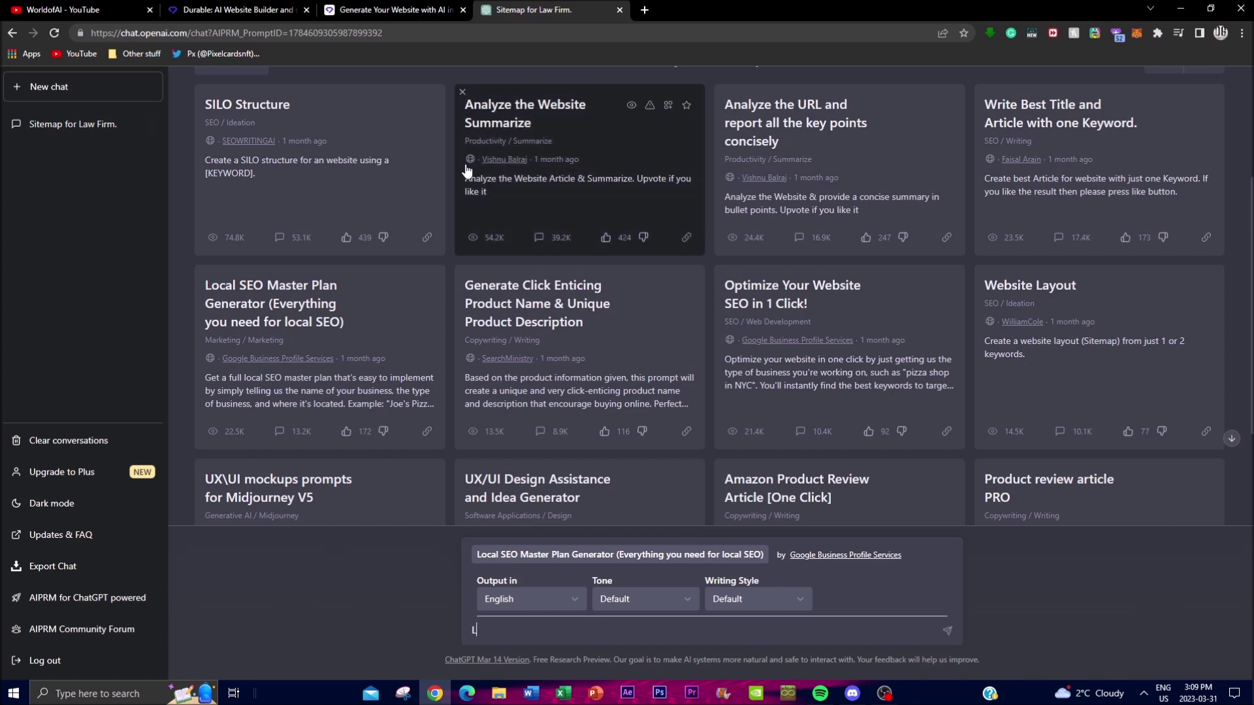
text(aw)
key(BackSpace)
key(BackSpace)
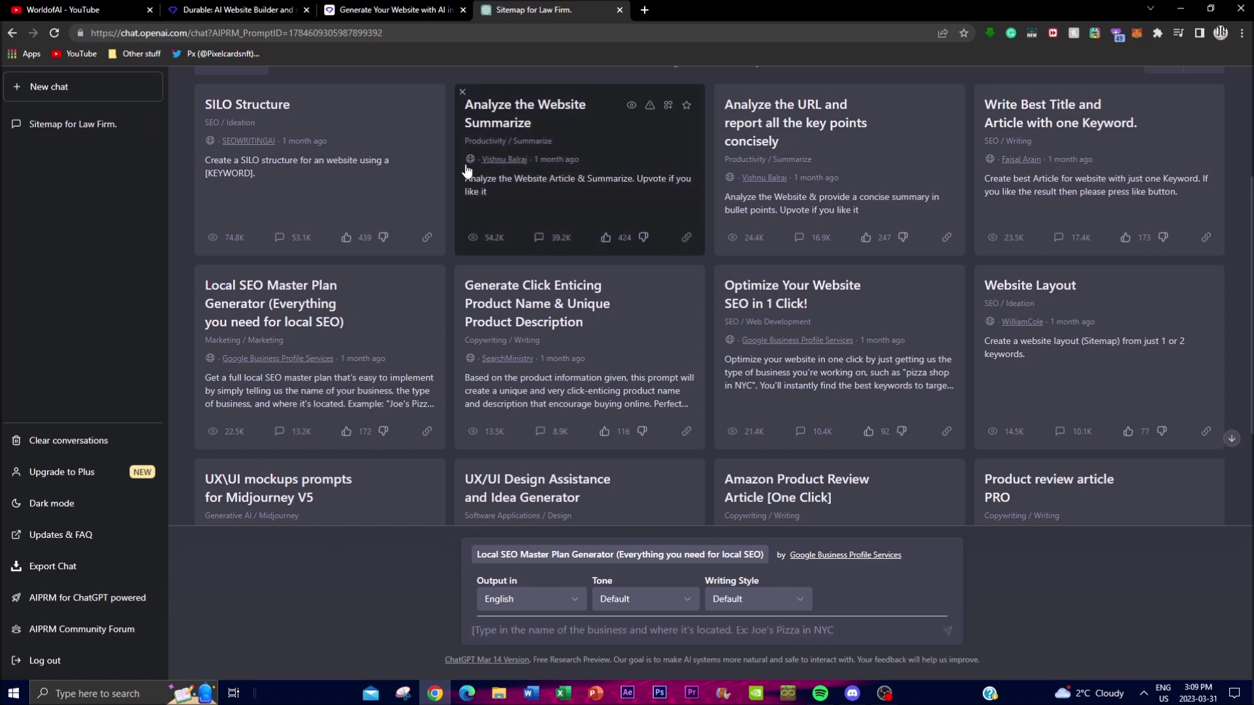
text(Royal City)
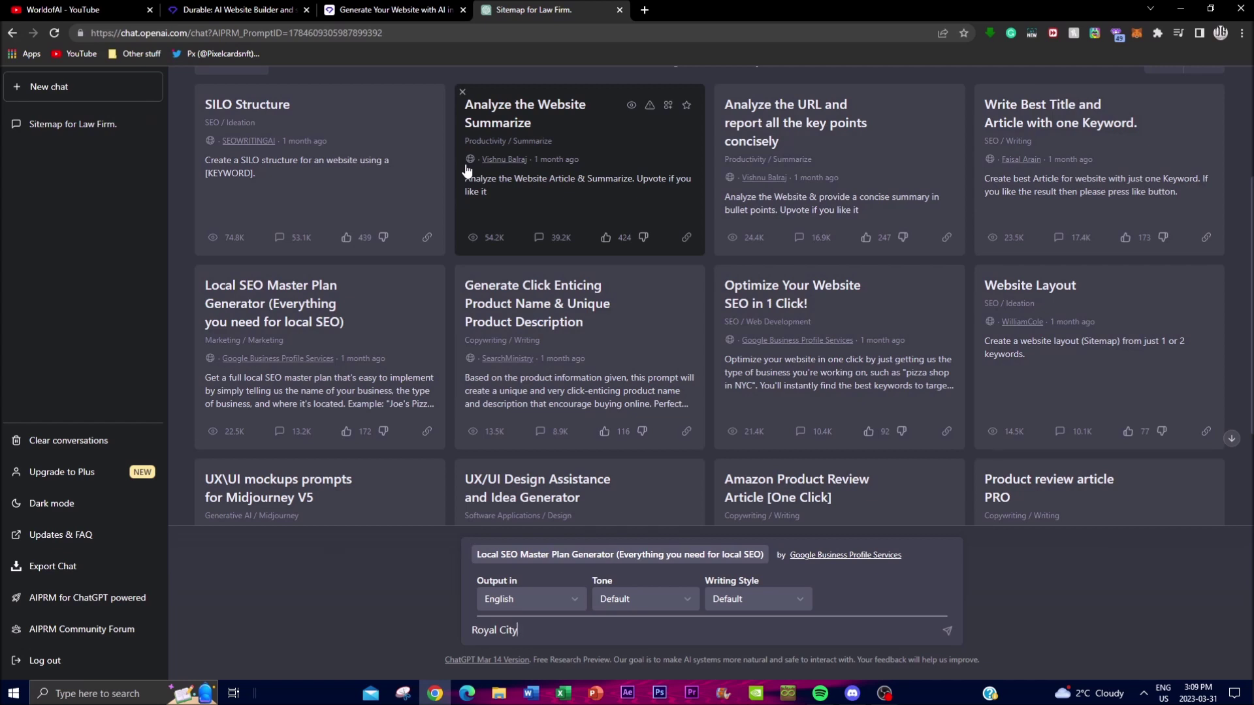
key(BackSpace)
key(BackSpace)
key(BackSpace)
key(BackSpace)
text(Law Fi)
text(rm, a)
text( law firm based out of new york)
key(Return)
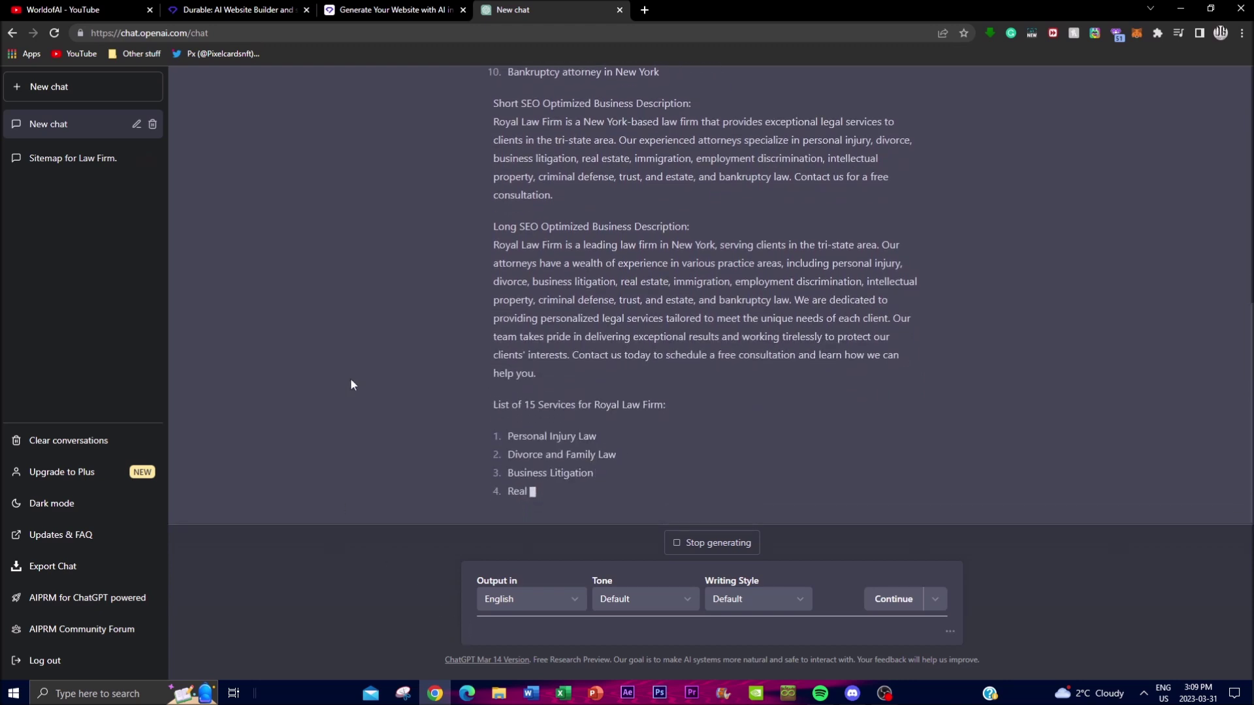
scroll(537, 212, up, 5)
scroll(740, 386, down, 5)
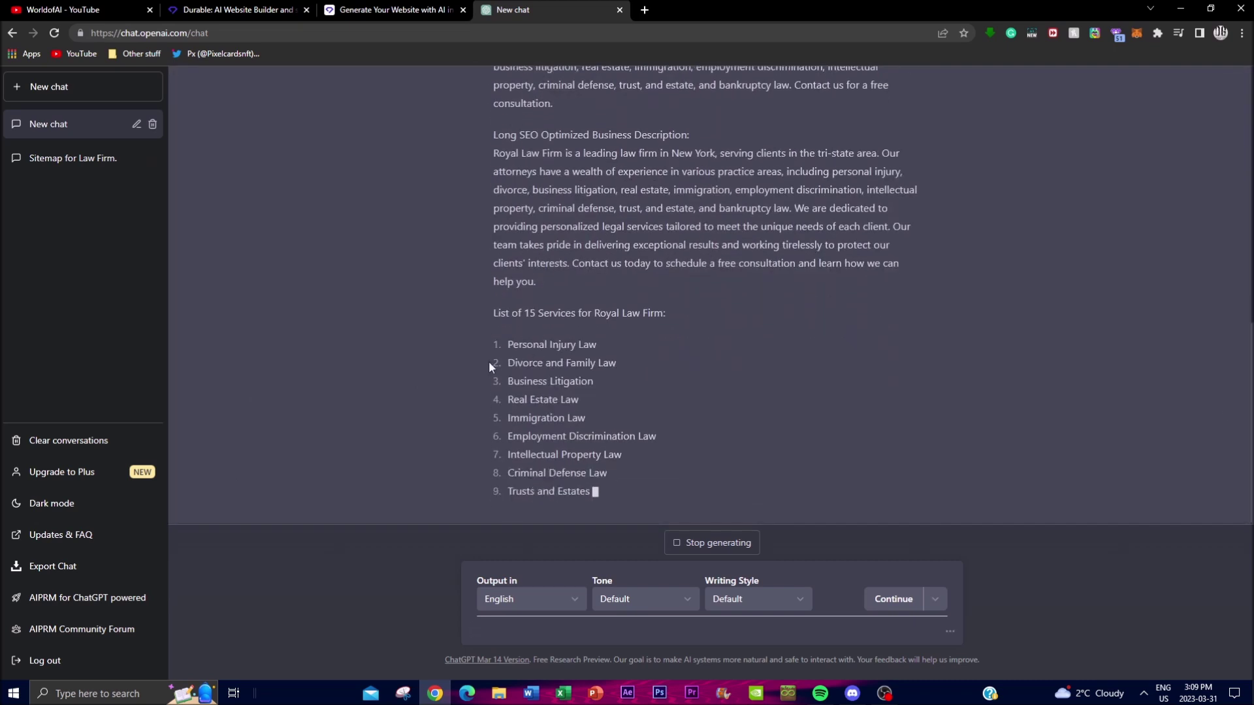
click(71, 95)
mouse_move(579, 404)
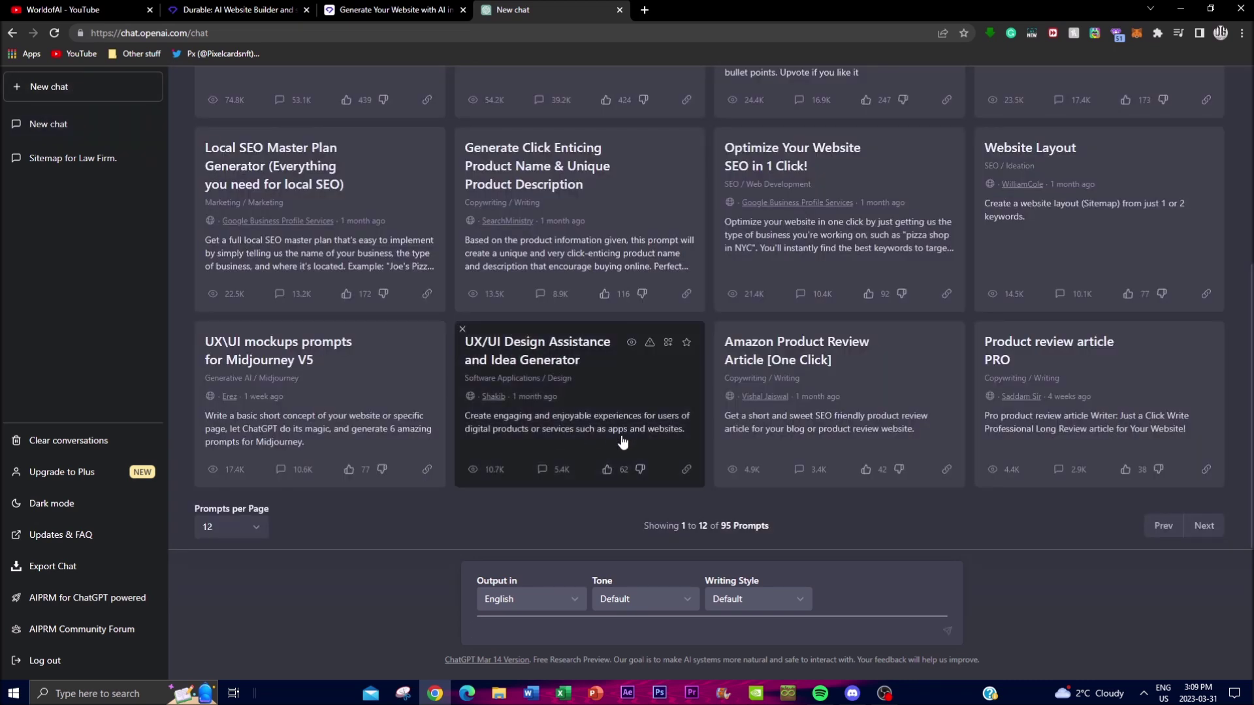
View Durable's 'Top-Ranked Law Firm: NYC' hero section, then return to ChatGPT
click(392, 10)
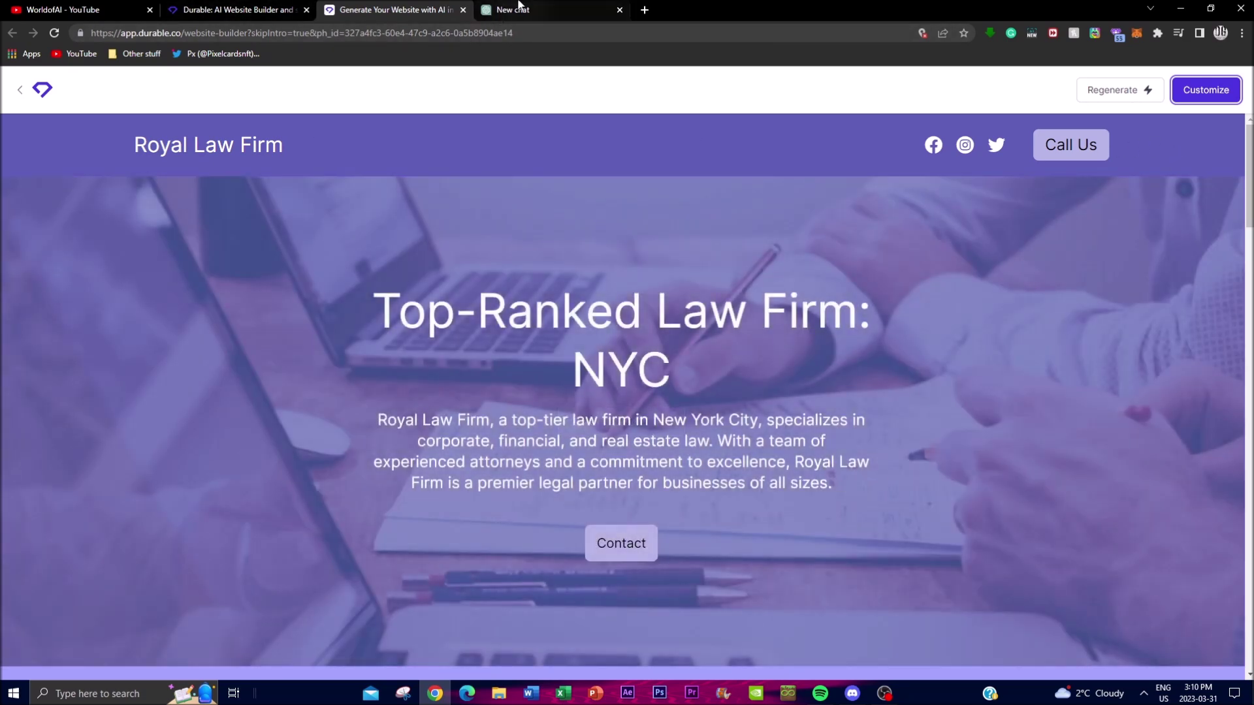
click(529, 8)
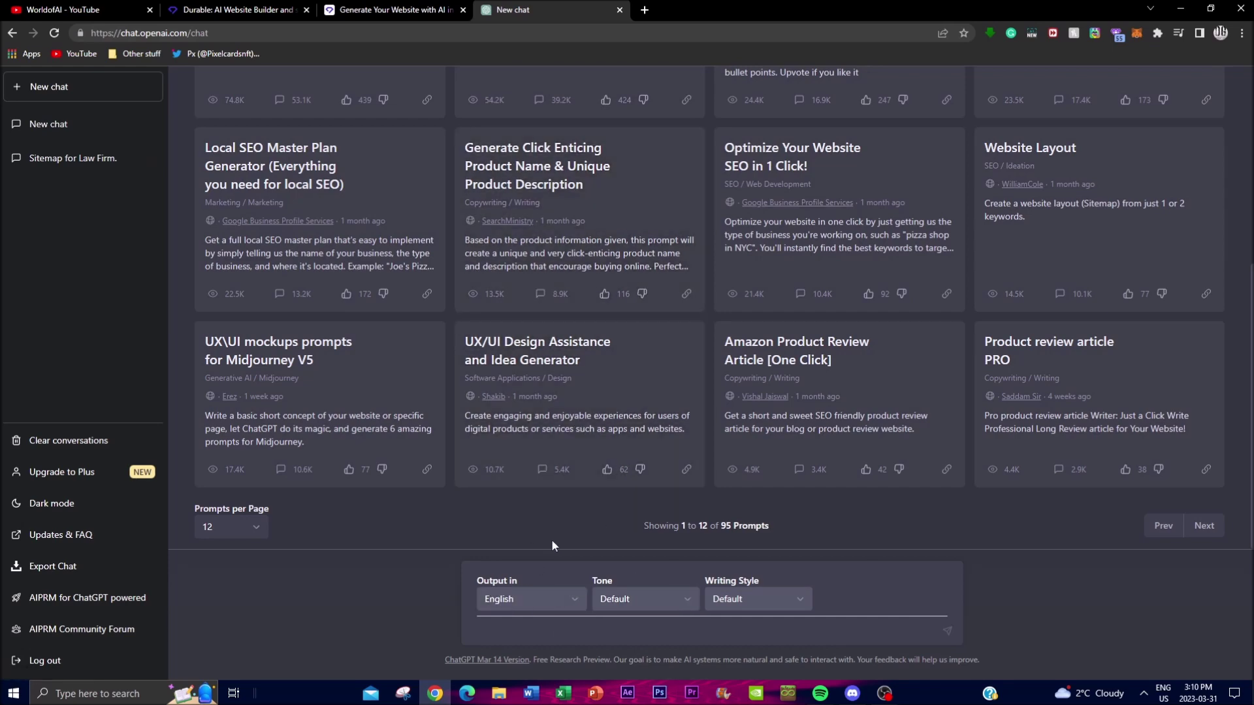
scroll(627, 441, up, 3)
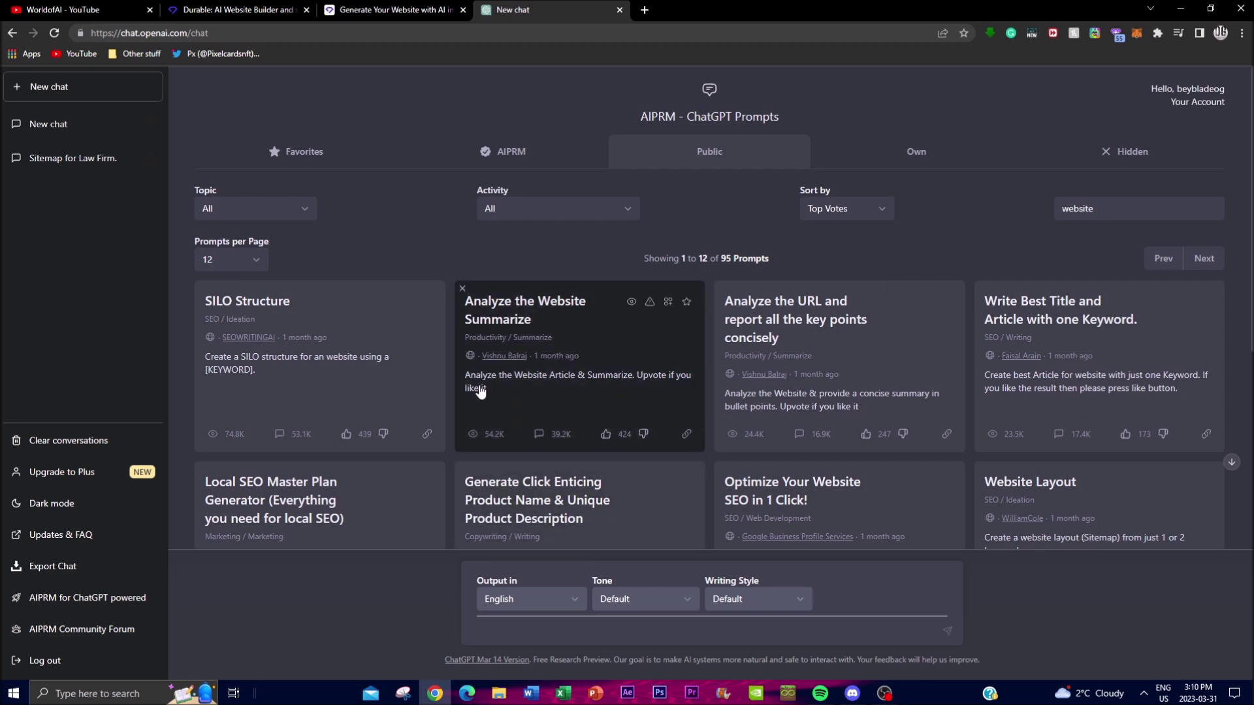
scroll(468, 403, down, 3)
scroll(621, 183, down, 1)
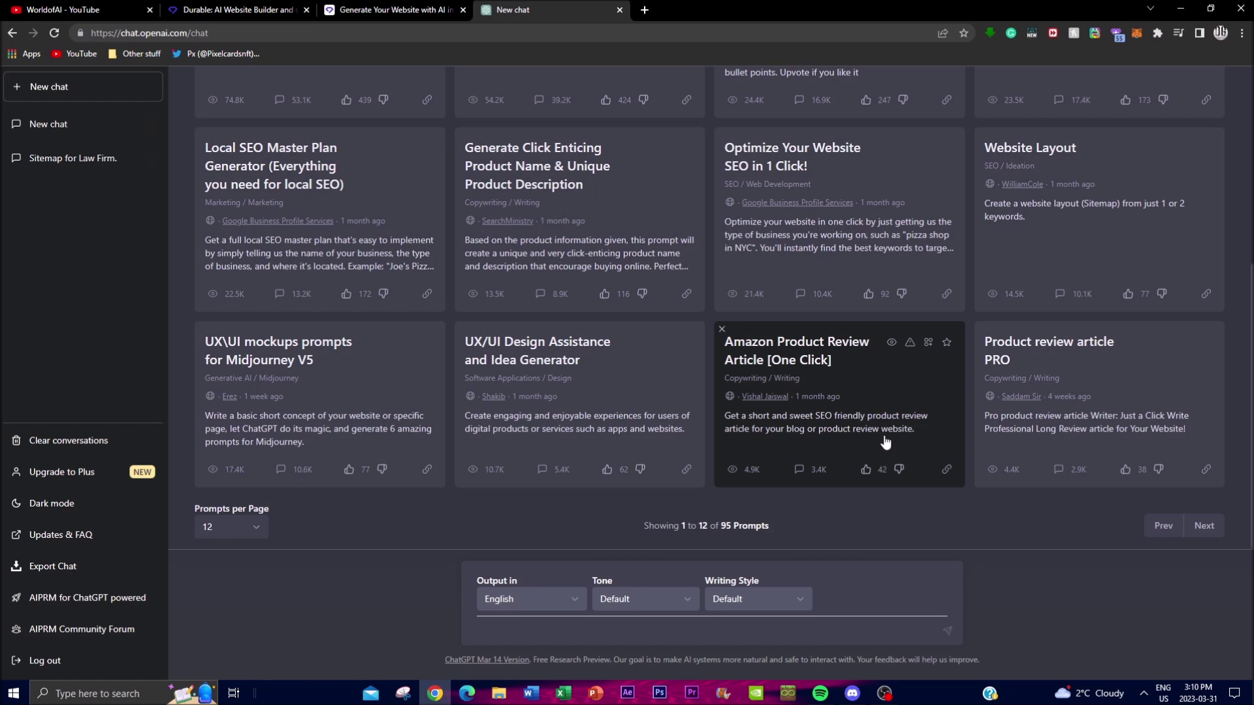
scroll(862, 432, up, 3)
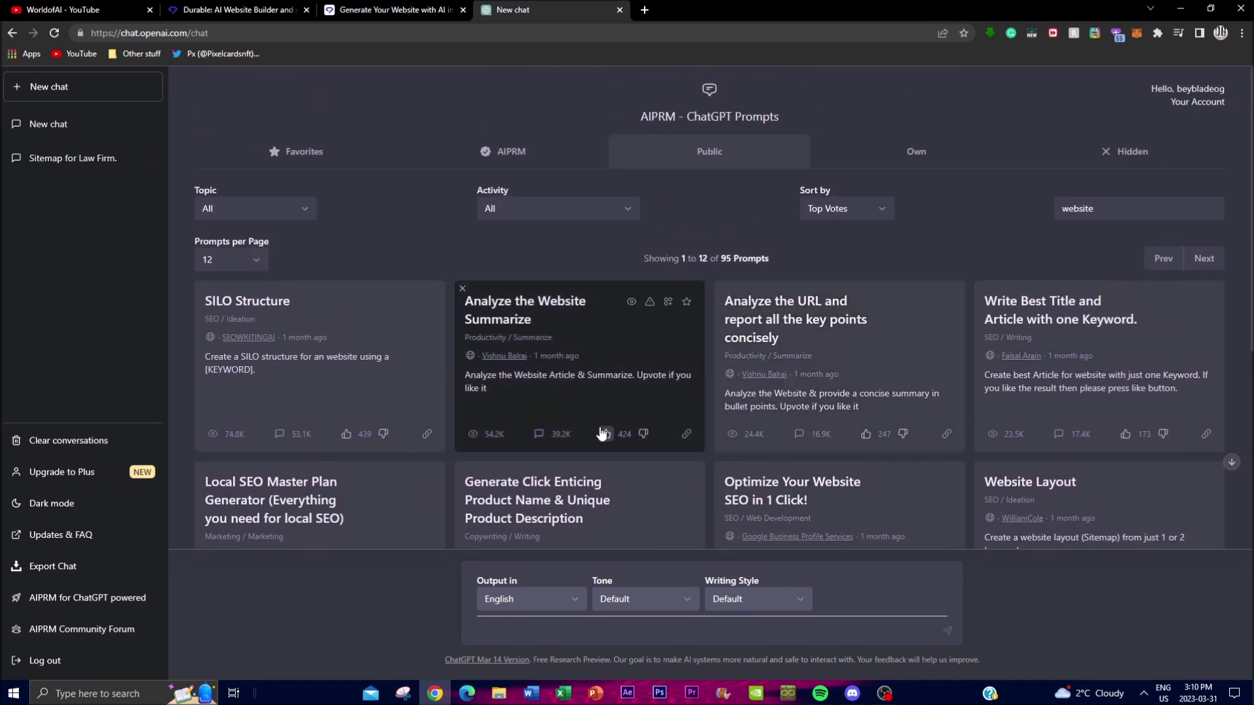
scroll(601, 434, down, 2)
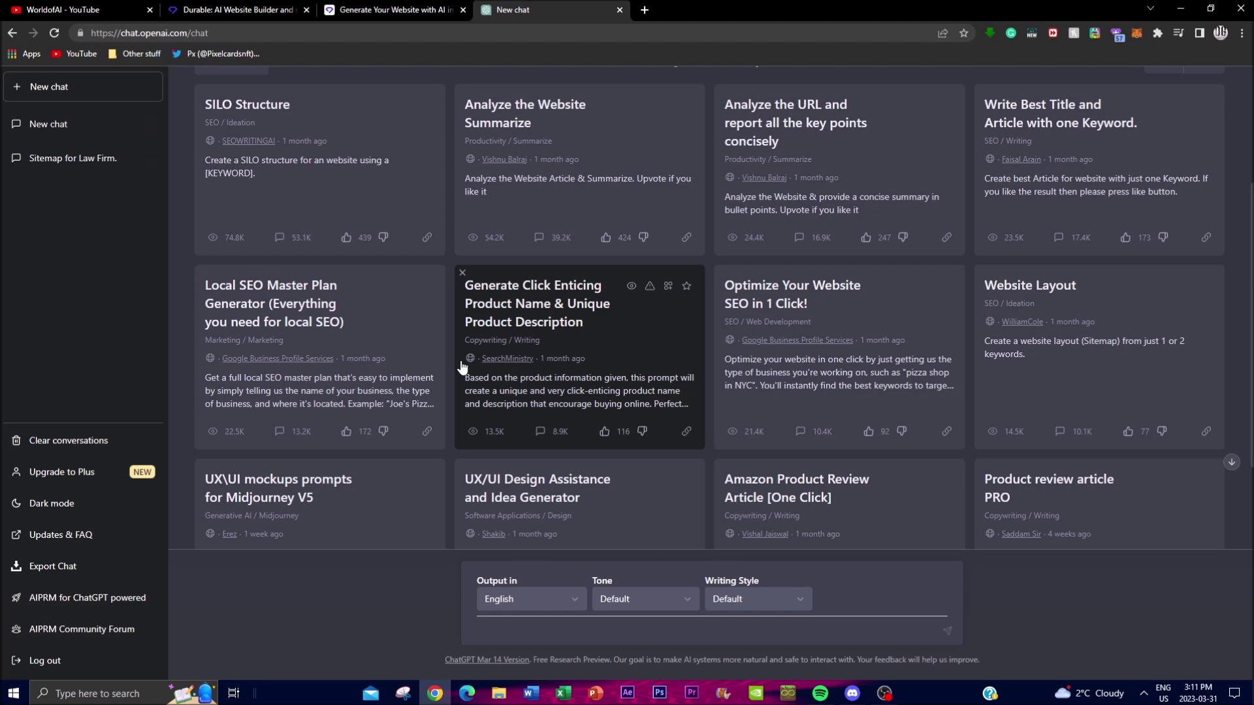
scroll(277, 480, down, 1)
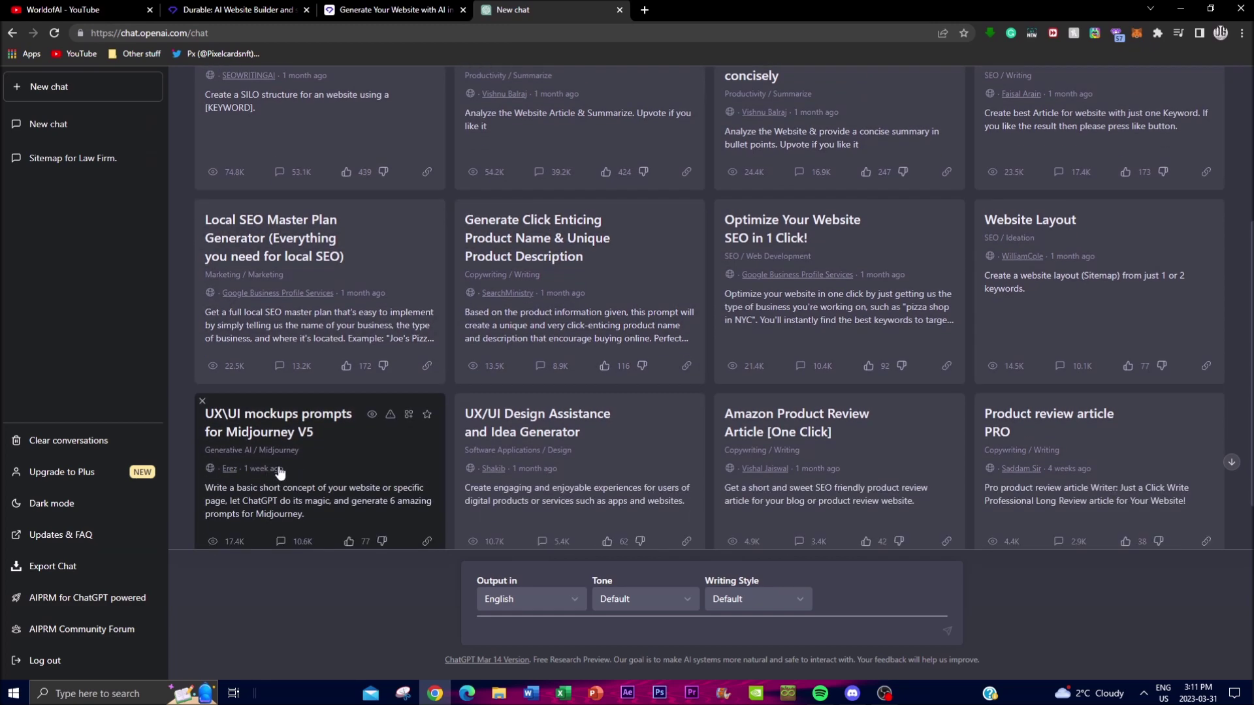
scroll(280, 474, up, 3)
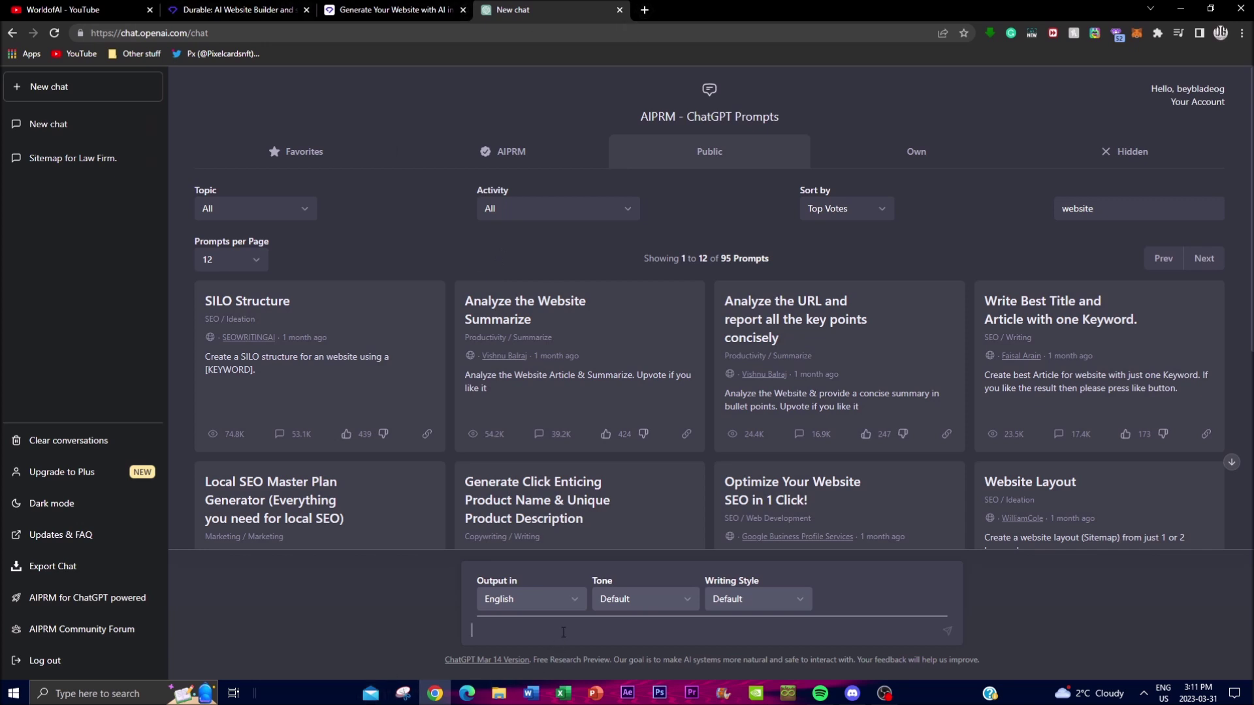
text(Code a c)
Switch back to Durable's Royal Law Firm preview showing the Top-Ranked Law Firm: NYC hero
click(320, 8)
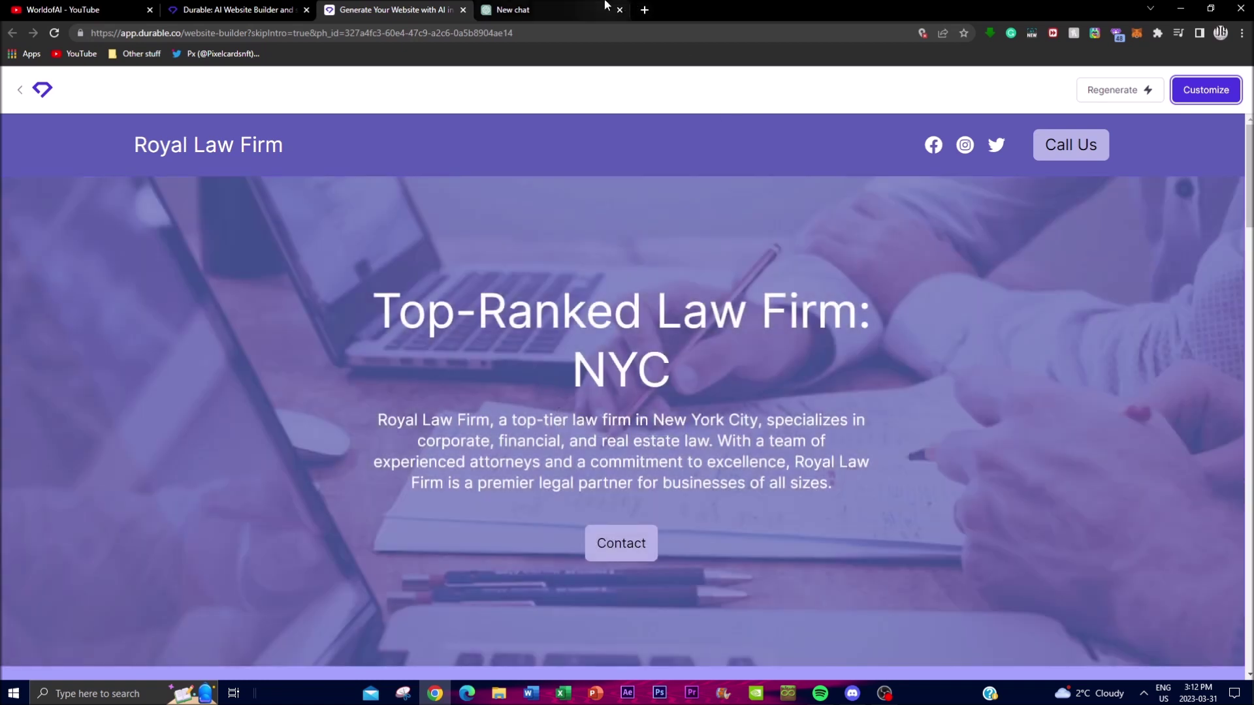
click(514, 11)
drag(1126, 214, 997, 223)
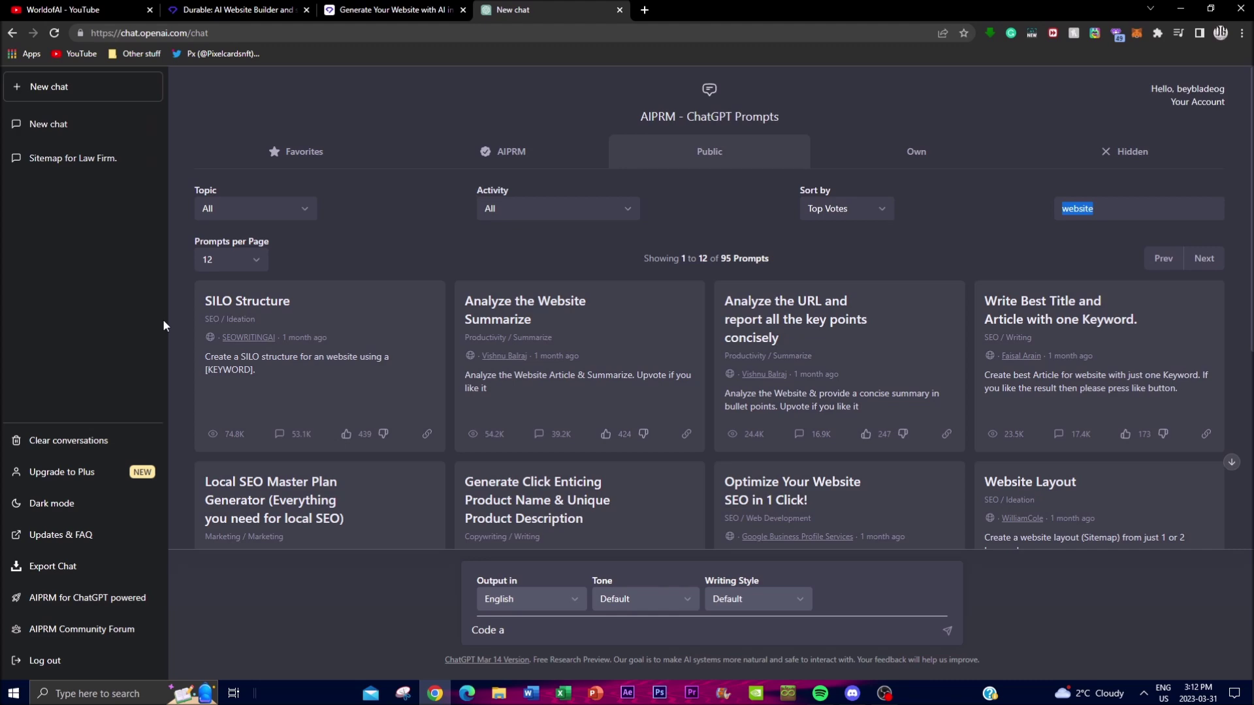
scroll(801, 420, down, 3)
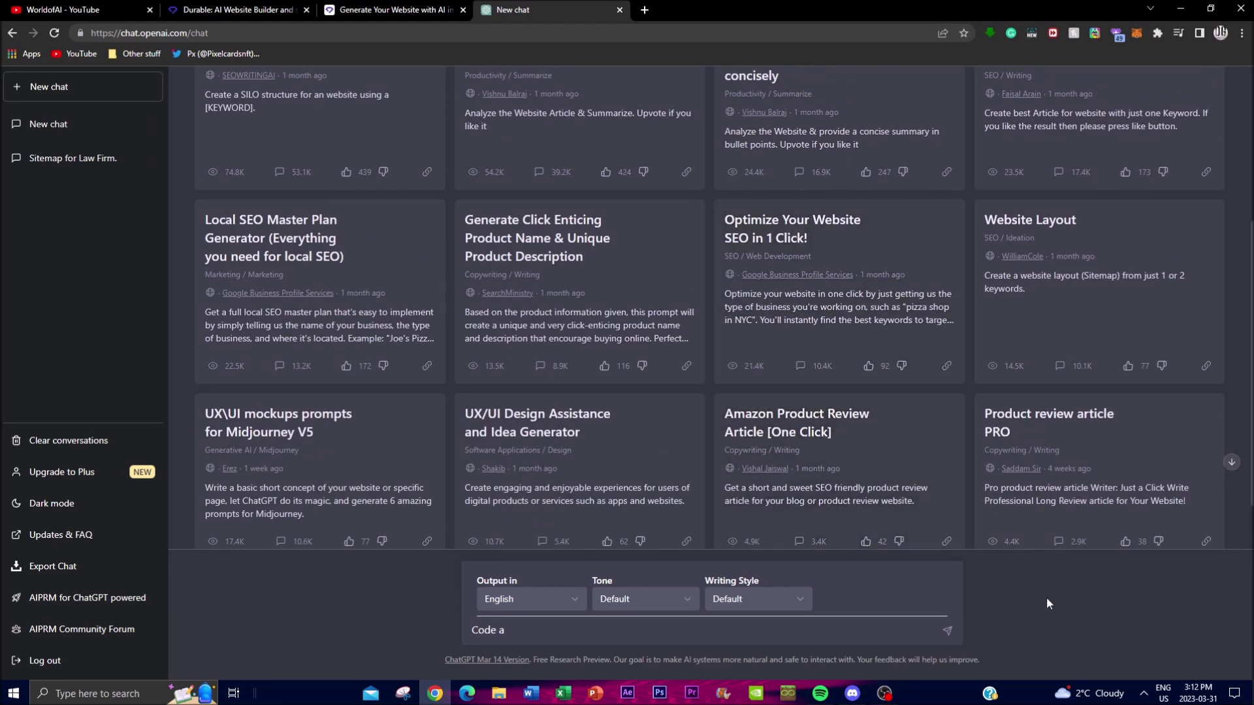
scroll(1009, 529, up, 3)
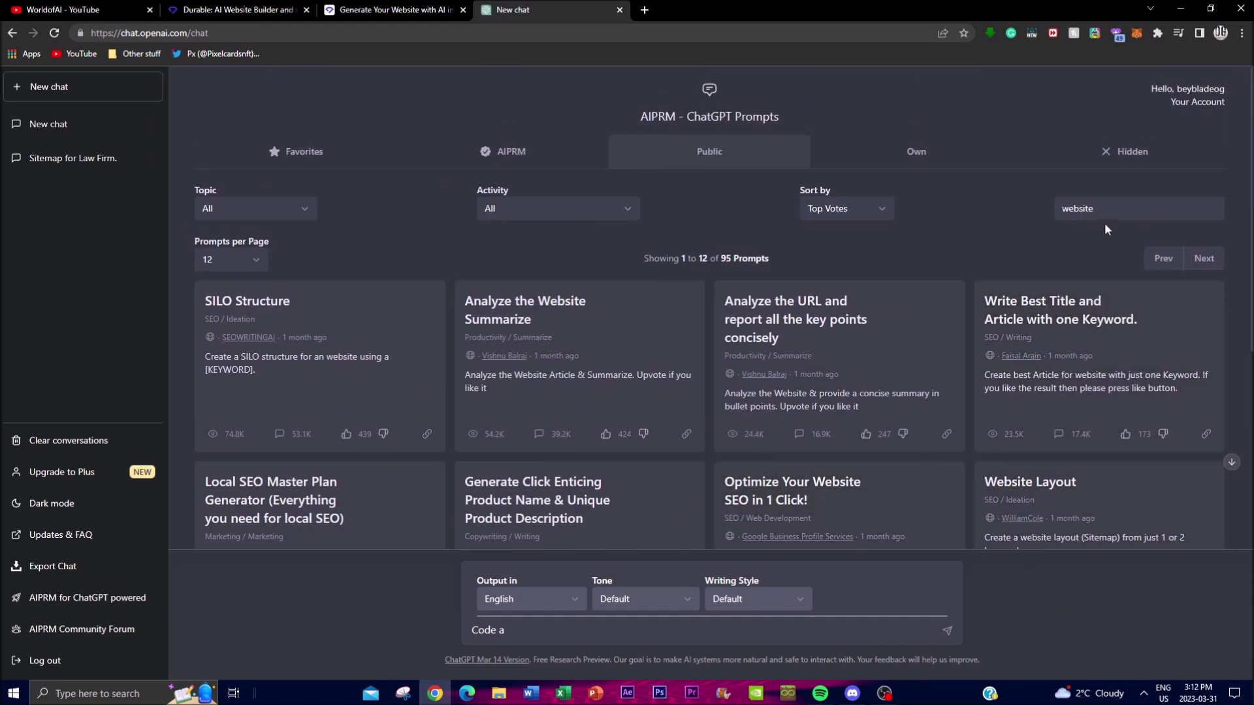
double_click(1082, 208)
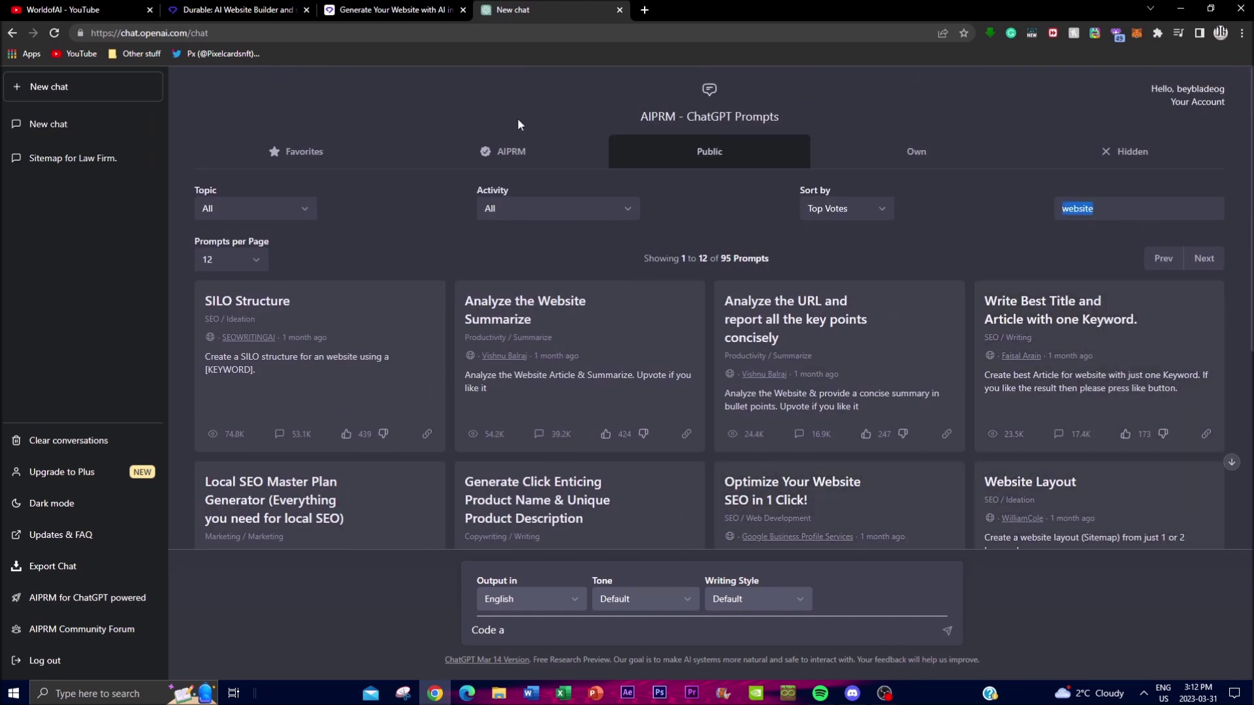
click(252, 4)
Review the Royal Law Firm preview's featured practice-area cards, then return to ChatGPT's prompt library
click(363, 4)
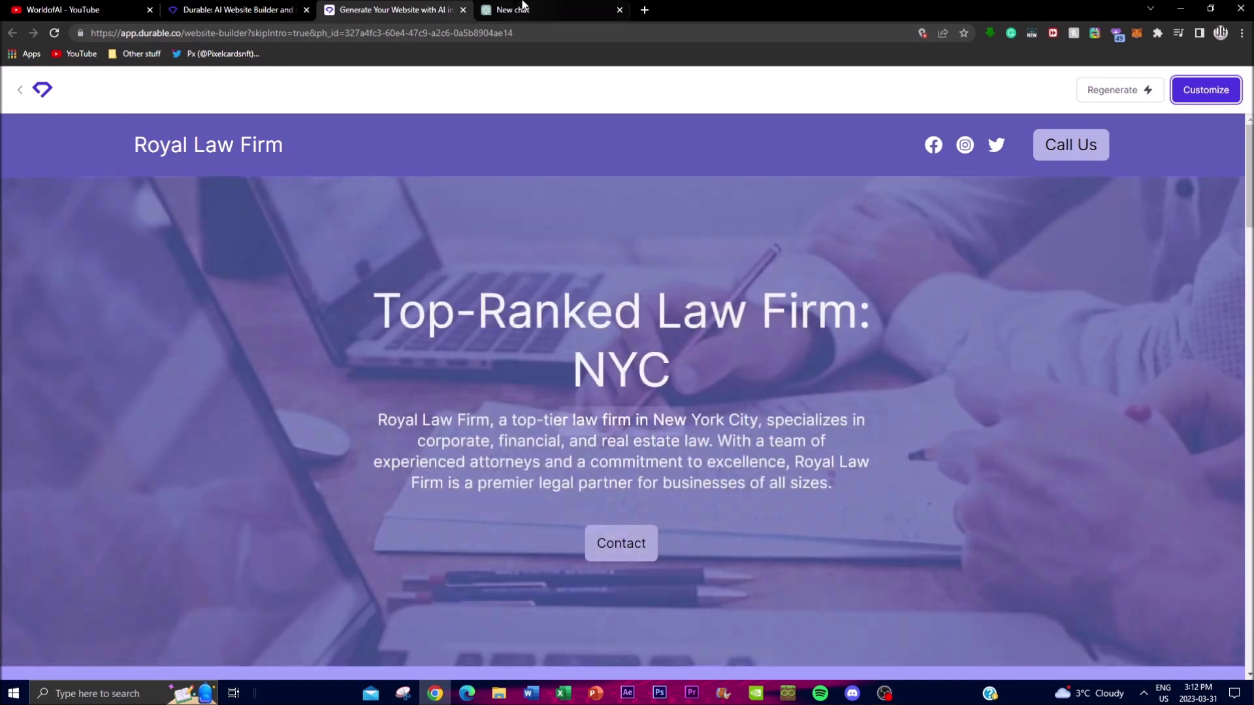
click(514, 9)
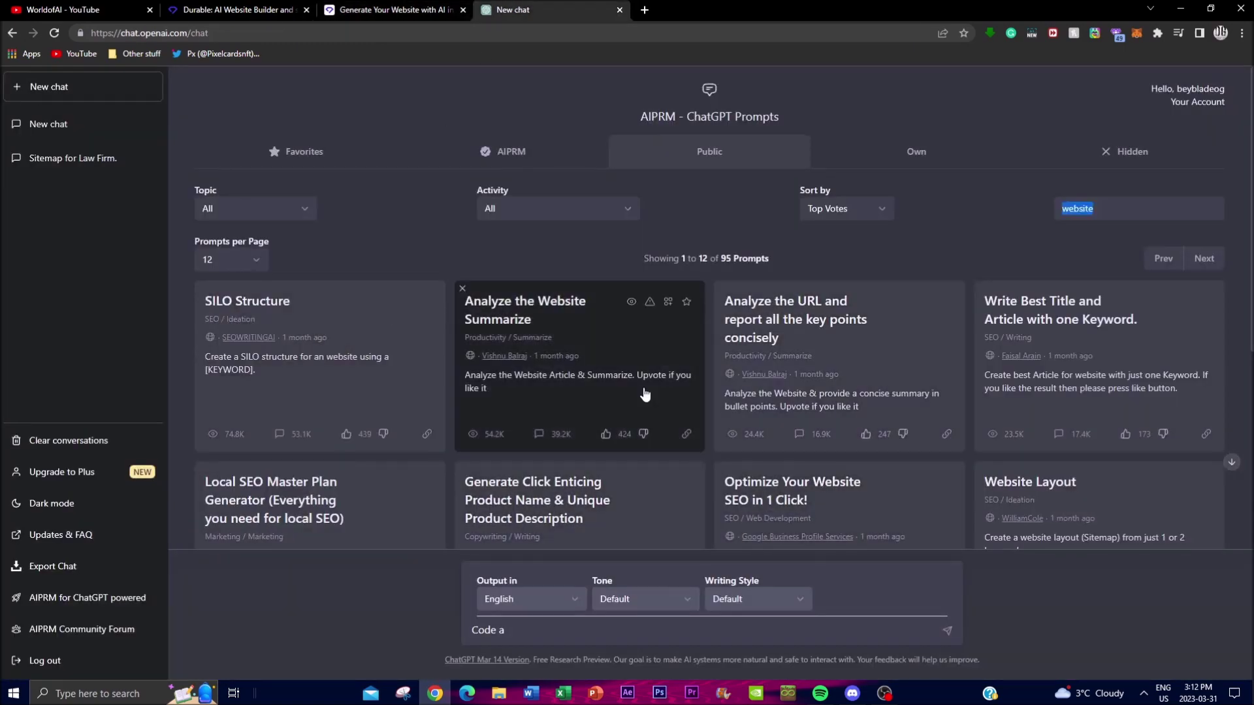
scroll(644, 395, down, 3)
click(388, 9)
scroll(496, 454, down, 2)
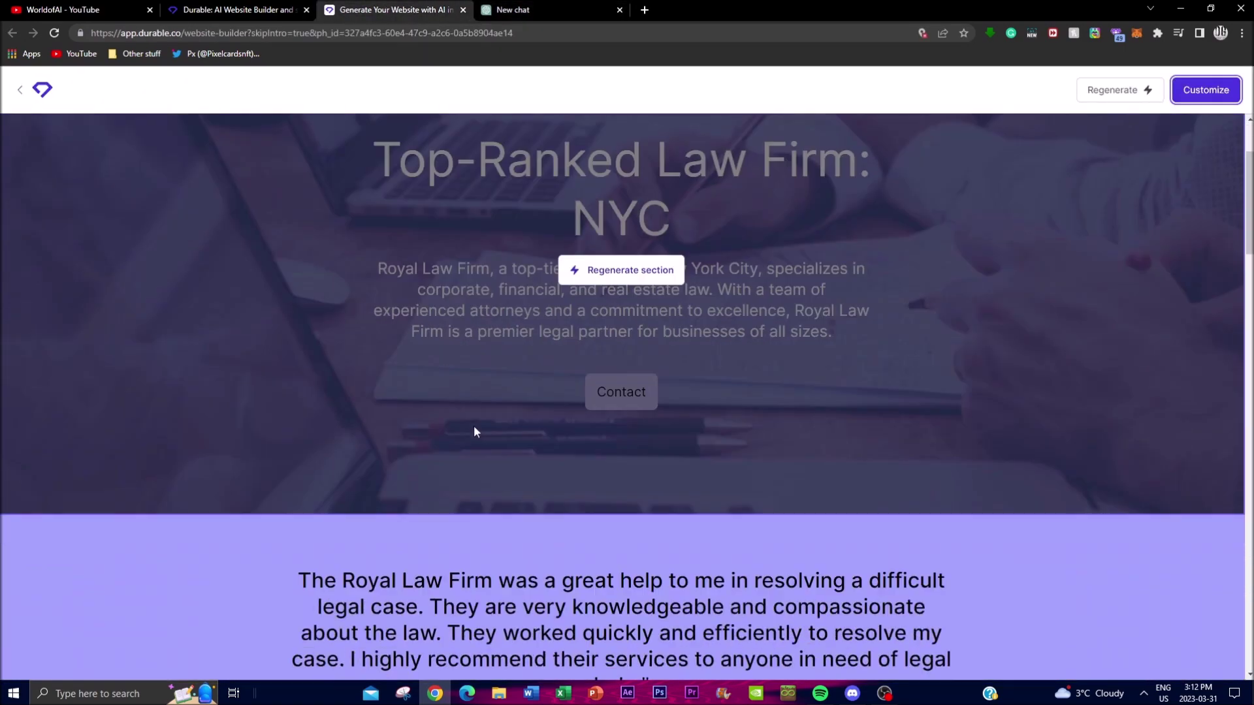
scroll(474, 431, down, 5)
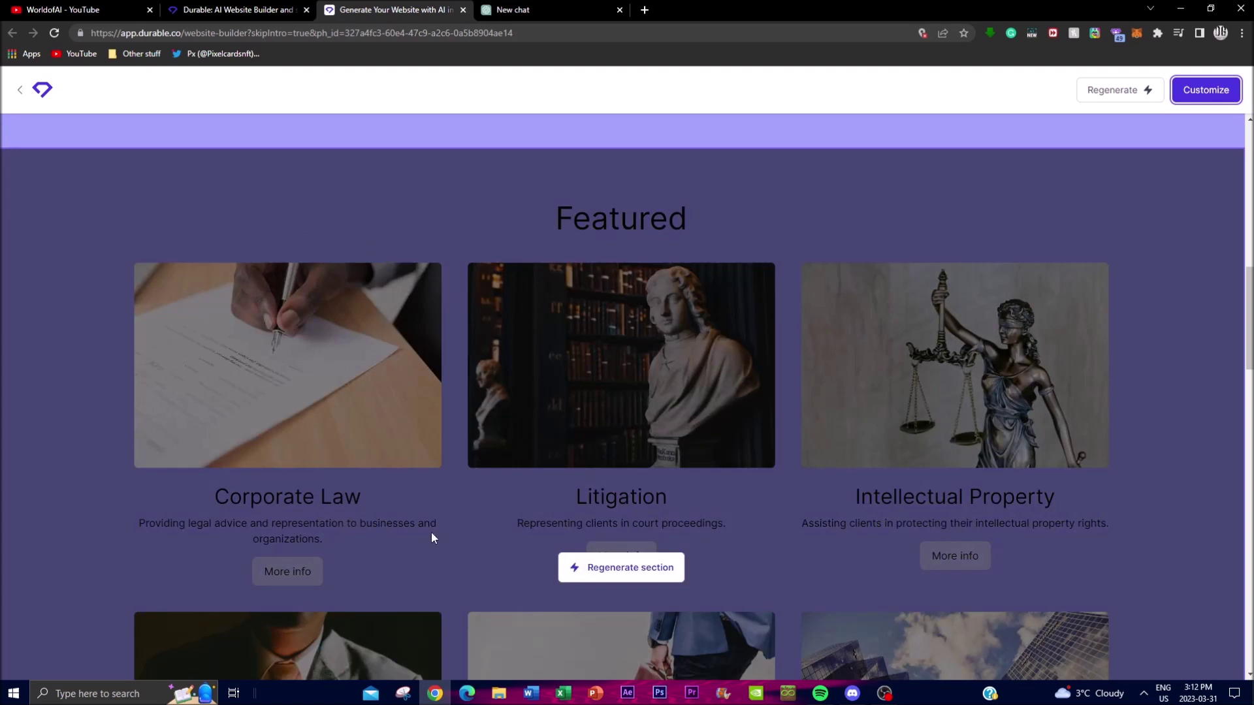
scroll(430, 538, down, 1)
scroll(367, 558, down, 1)
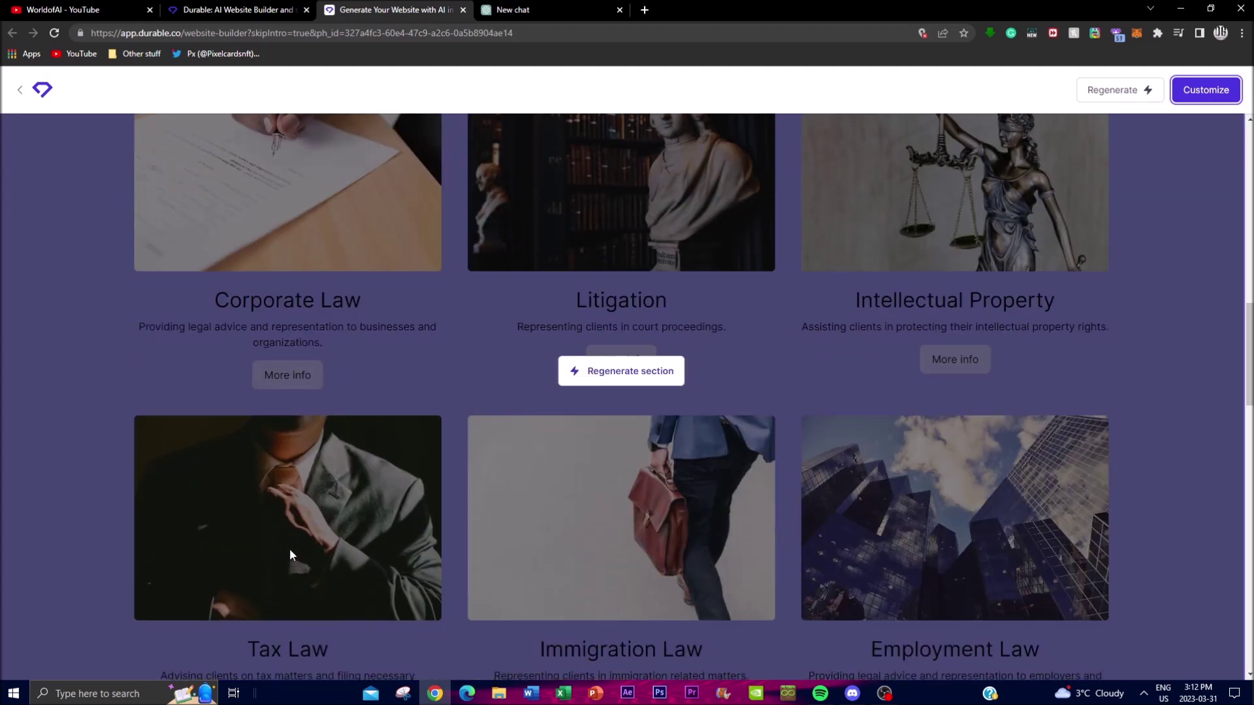
scroll(293, 531, up, 2)
scroll(376, 518, up, 2)
scroll(330, 487, up, 4)
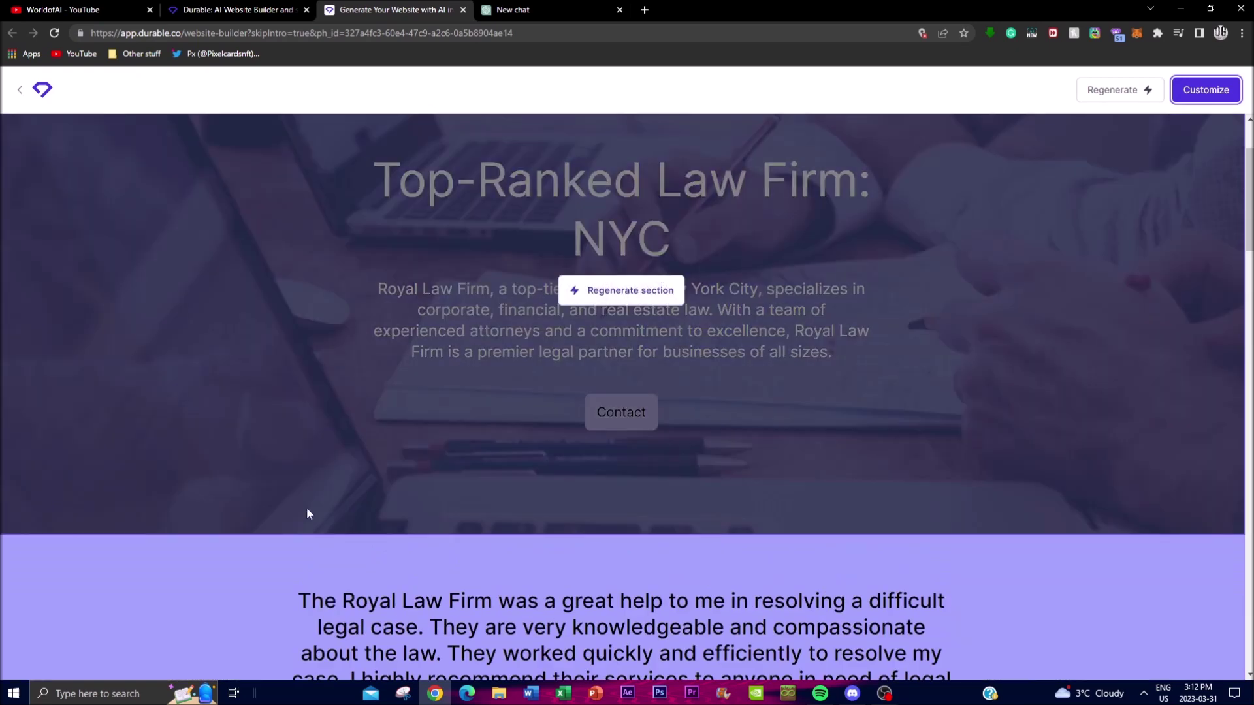
scroll(307, 510, up, 1)
scroll(356, 498, up, 1)
click(510, 10)
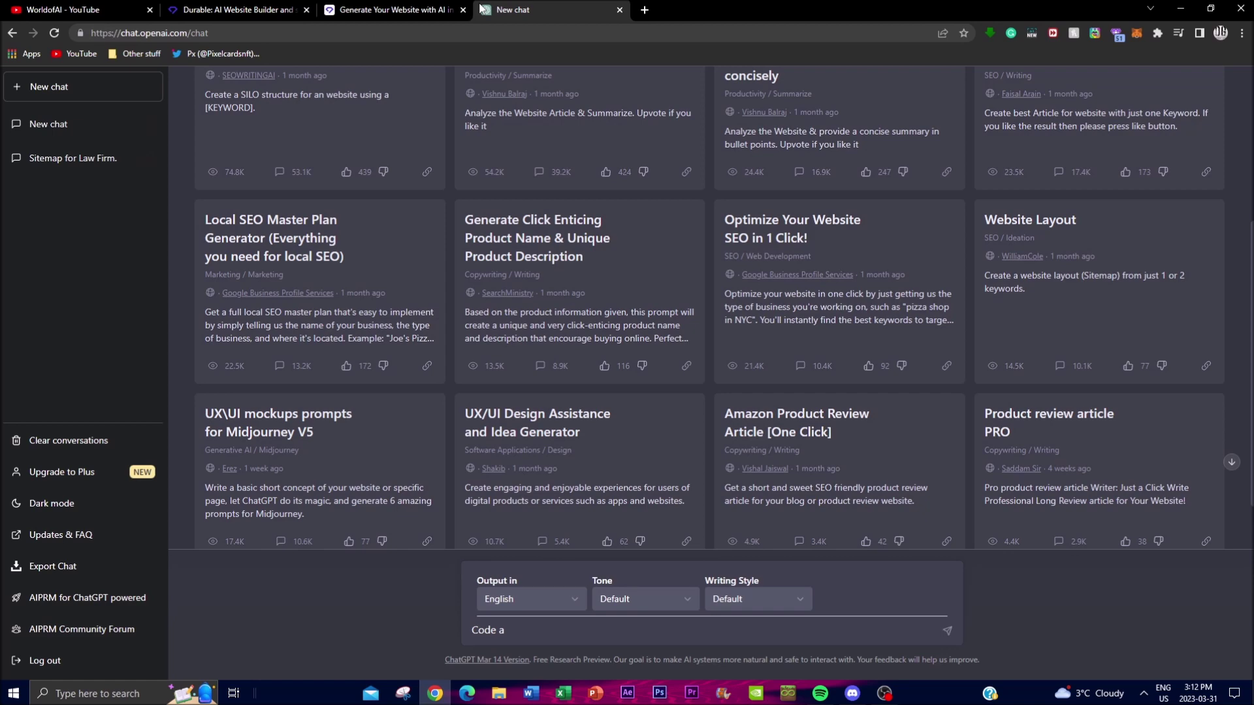
scroll(832, 470, down, 2)
Show the second page of AIPRM website prompts, 13 to 24 of 95
click(1202, 535)
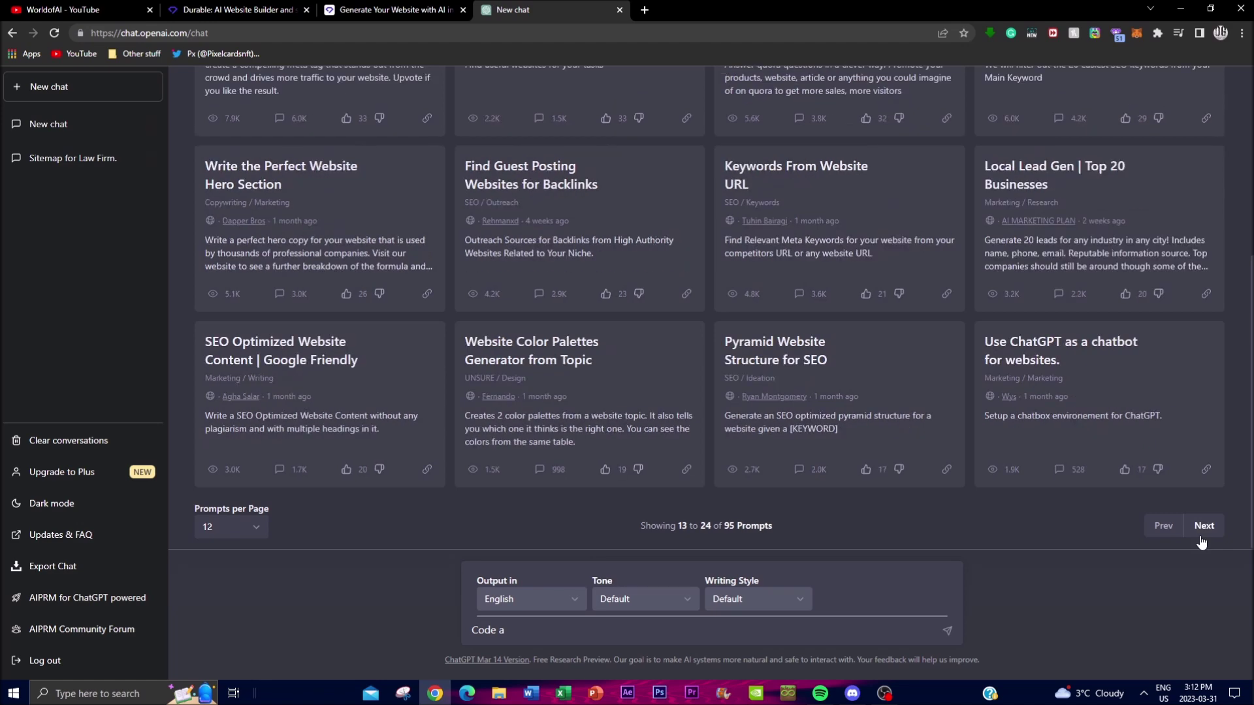
mouse_move(840, 429)
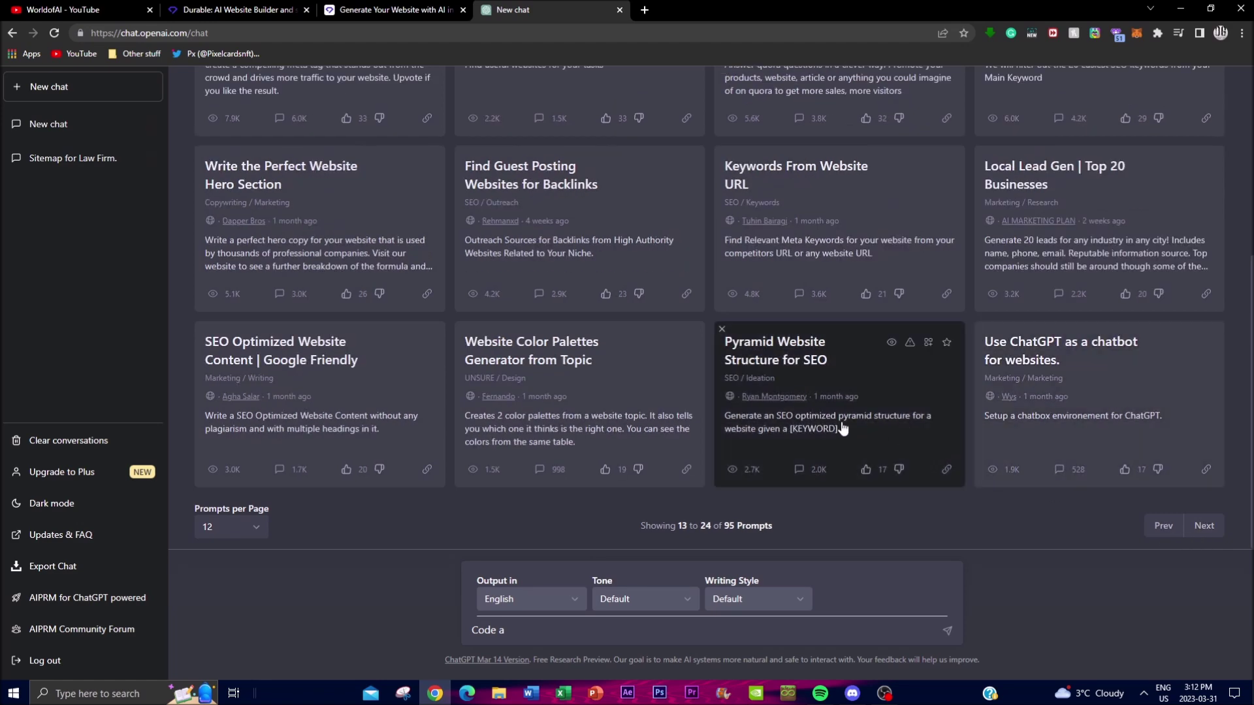
scroll(841, 427, up, 2)
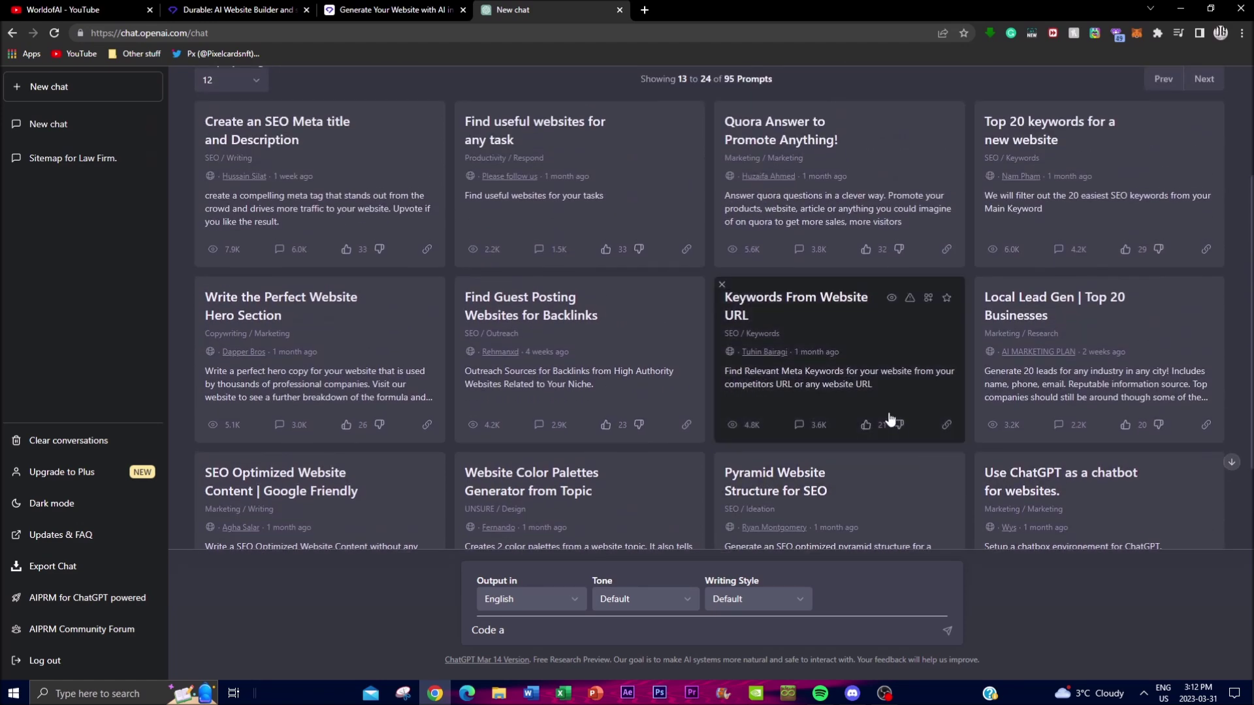
scroll(588, 312, up, 2)
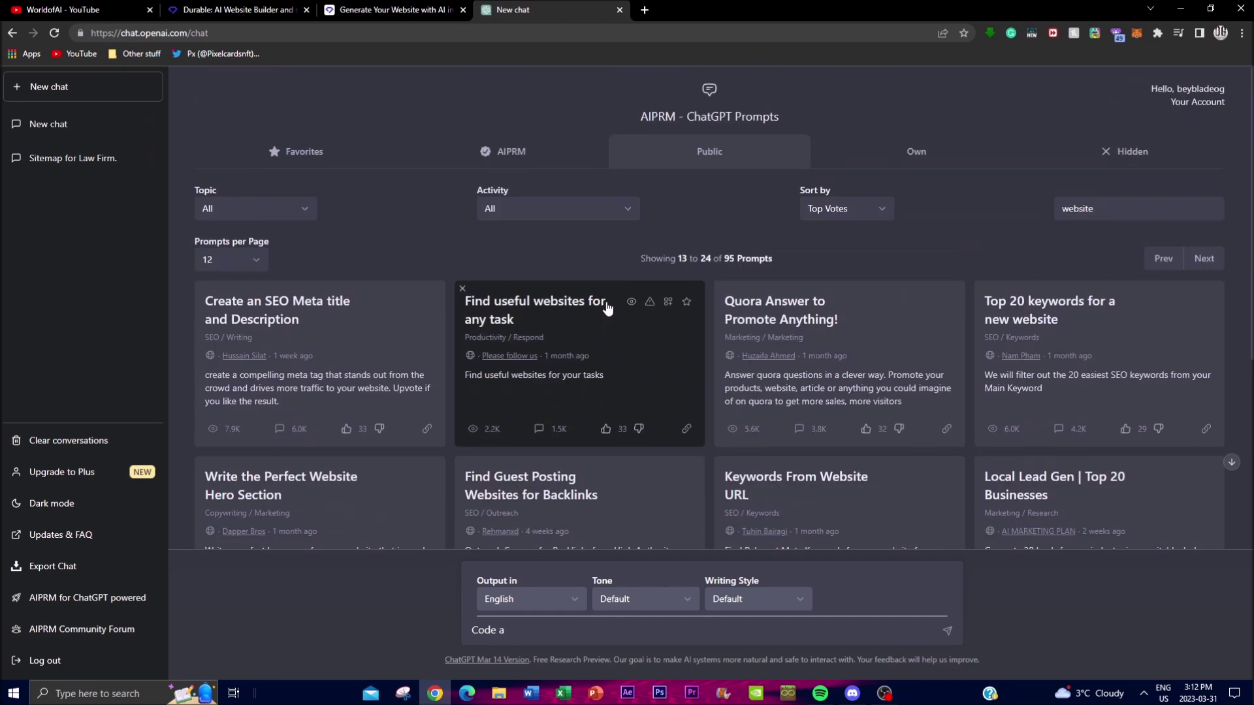
Switch to Durable's 'Build a website in 30 seconds with AI' homepage
click(246, 10)
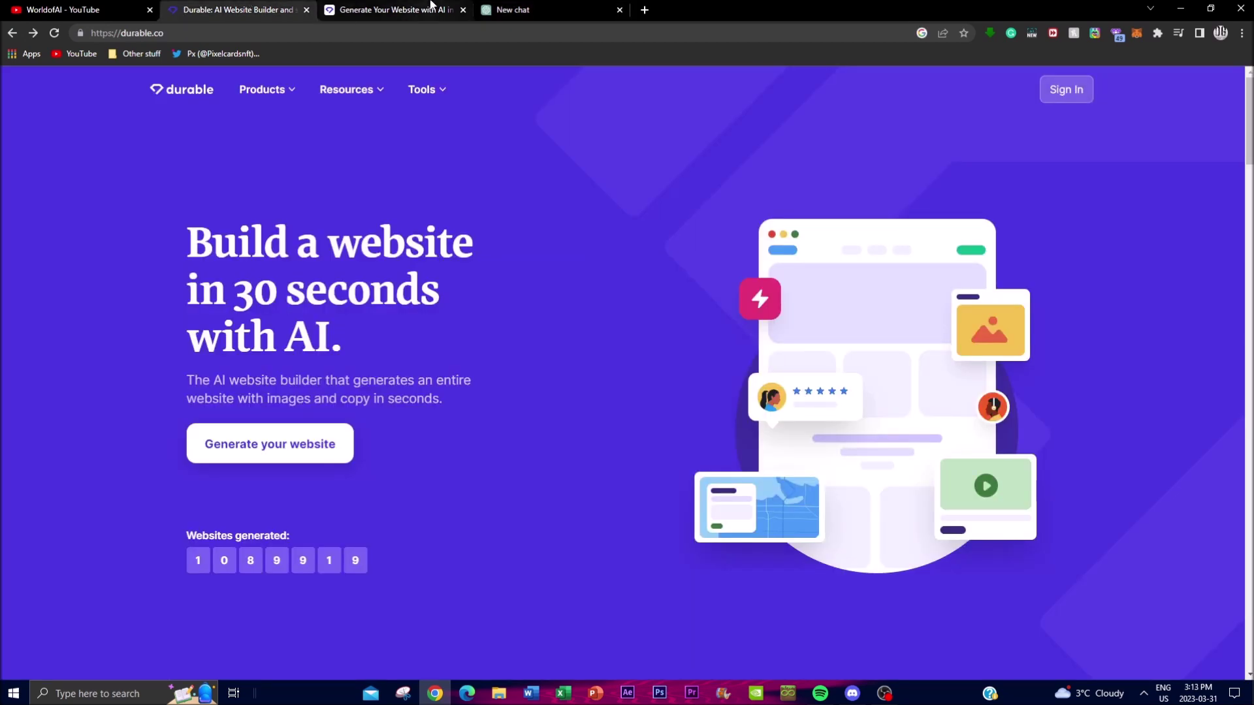
Take another look at the Royal Law Firm preview in Durable
click(432, 8)
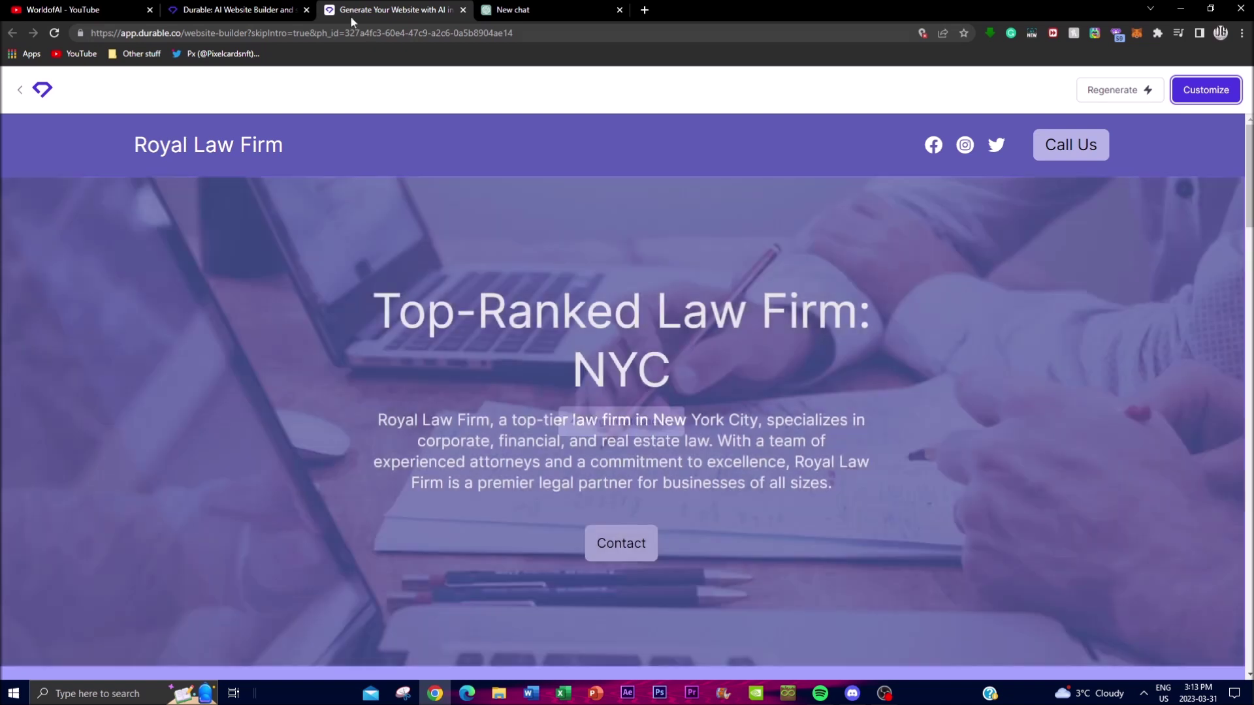
Switch to the WorldofAI YouTube channel page
click(140, 9)
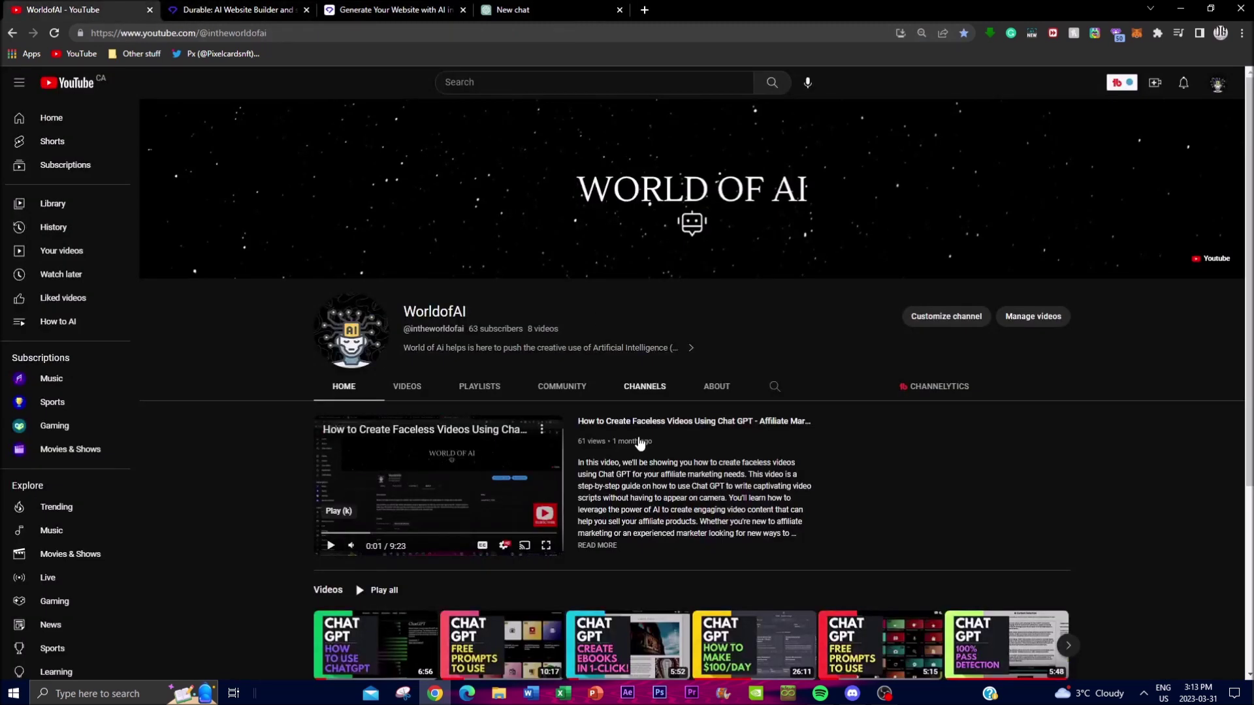
scroll(980, 480, down, 3)
scroll(1165, 486, up, 3)
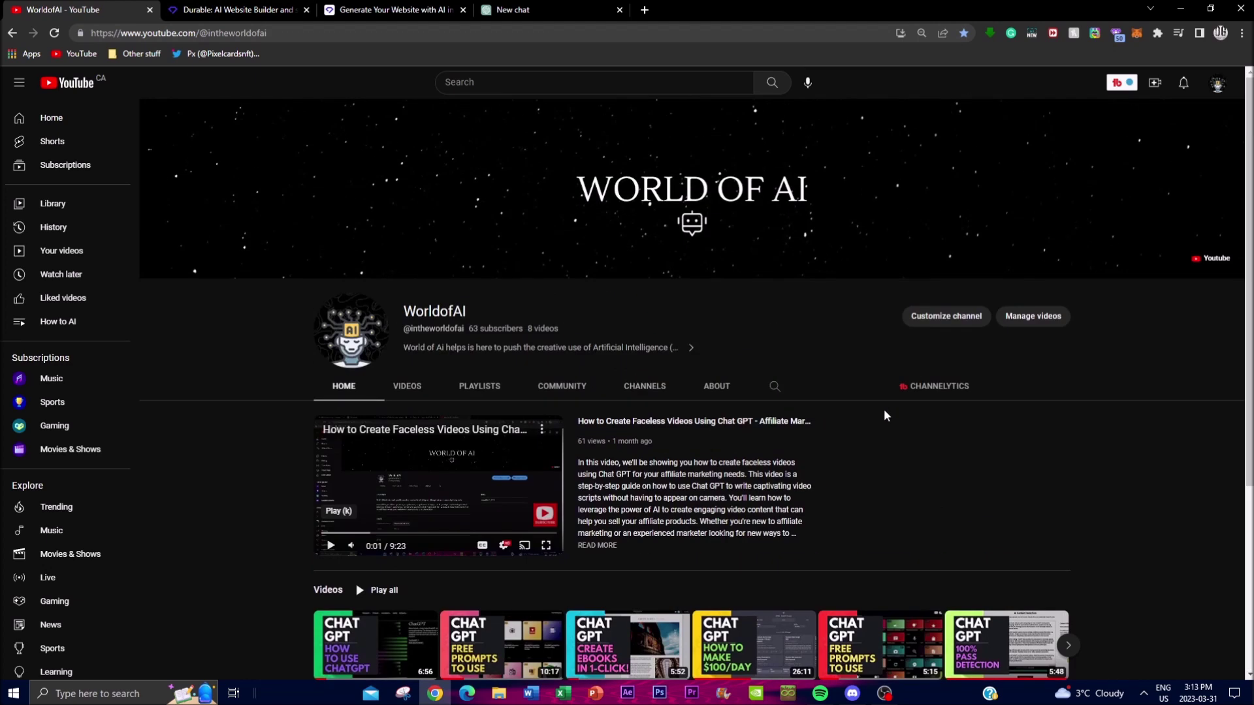